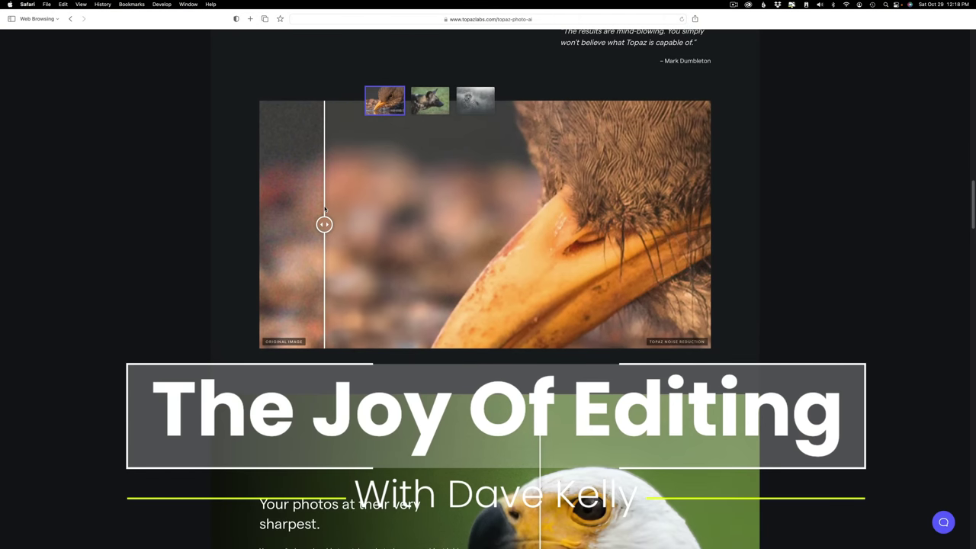
# - Scroll down the Topaz Photo AI product page past the before/after comparisons to the eagle sharpening example
pyautogui.scroll(-5, 323, 209)
pyautogui.scroll(-2, 324, 209)
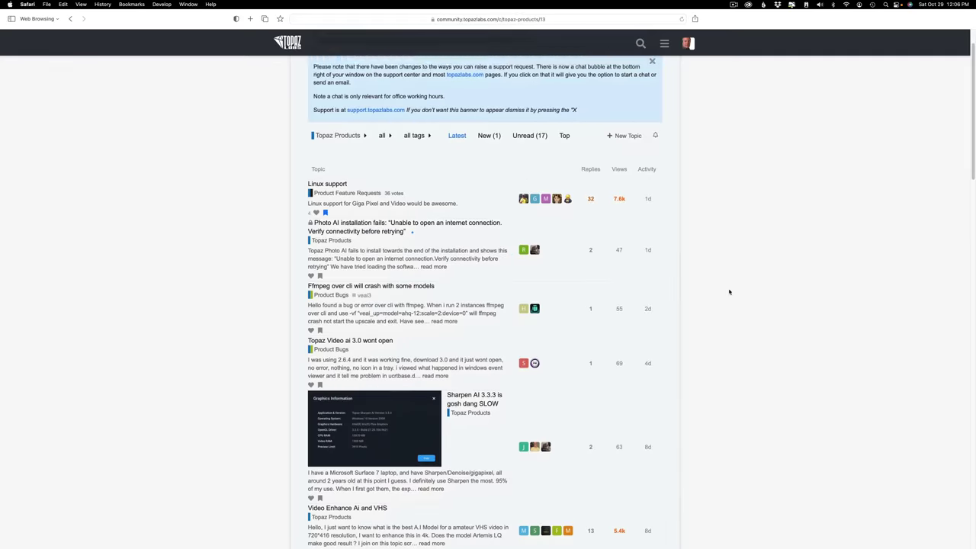
# - Open the 'Photo AI as part of Photoshop Workflow' topic from the forum list and scroll to its Suggested Topics
pyautogui.scroll(-3, 729, 292)
pyautogui.scroll(-5, 728, 292)
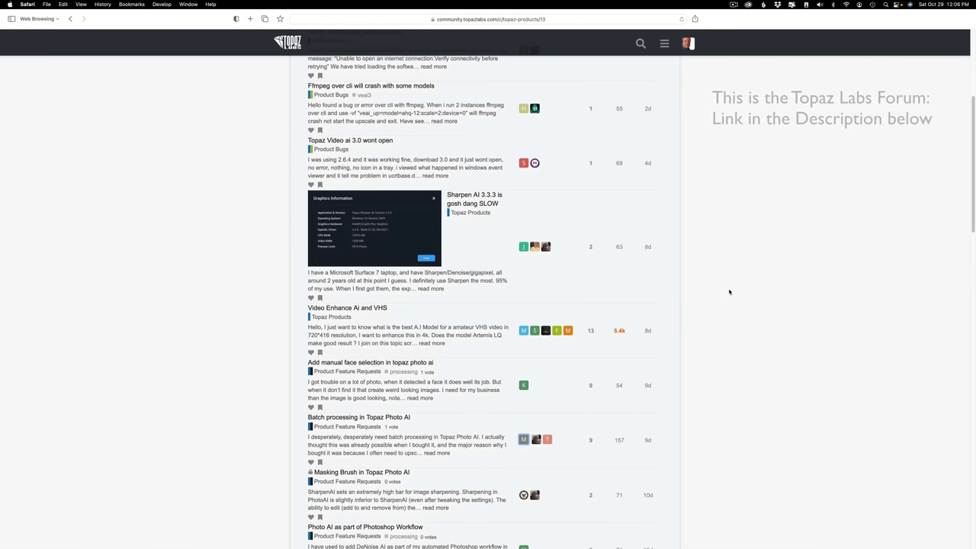
pyautogui.scroll(-5, 728, 292)
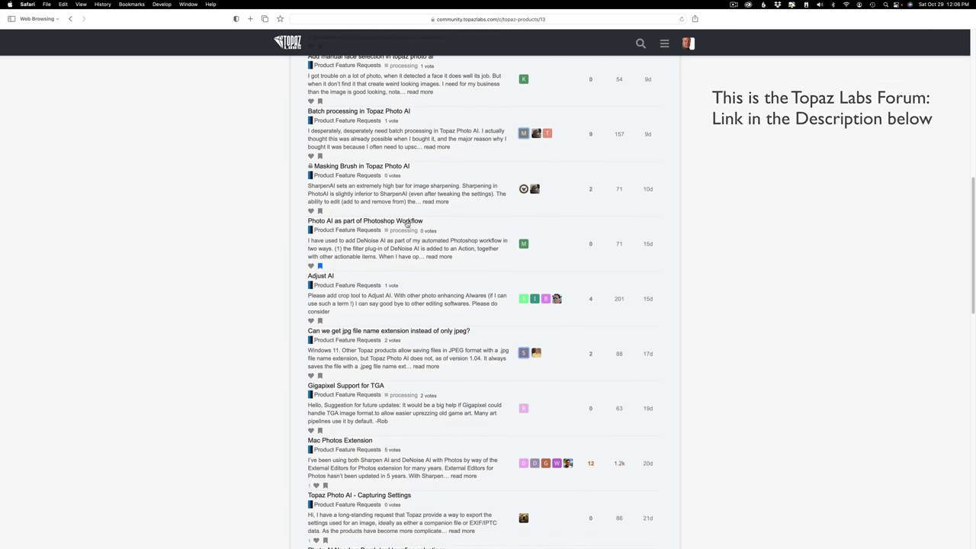
pyautogui.click(402, 222)
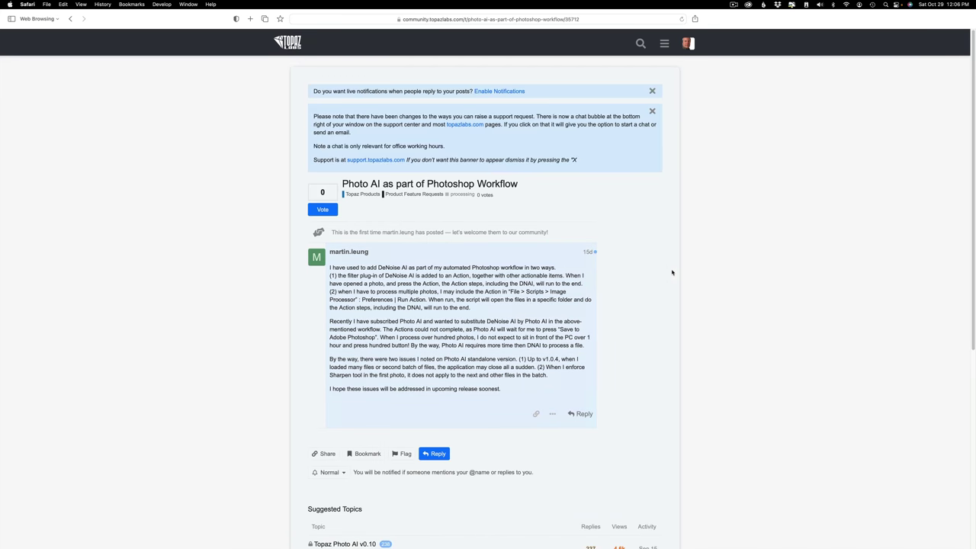
pyautogui.scroll(-2, 723, 272)
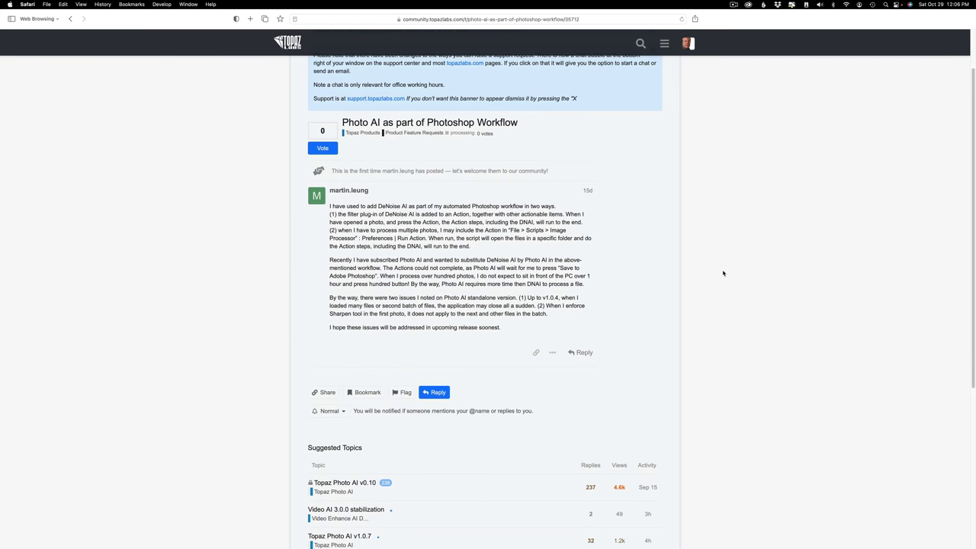
pyautogui.scroll(-3, 723, 273)
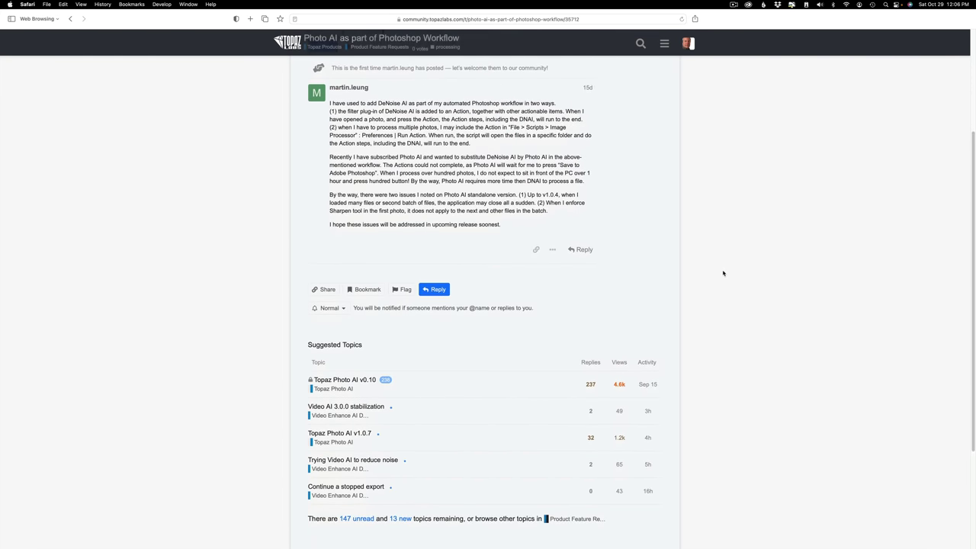
pyautogui.scroll(-3, 722, 273)
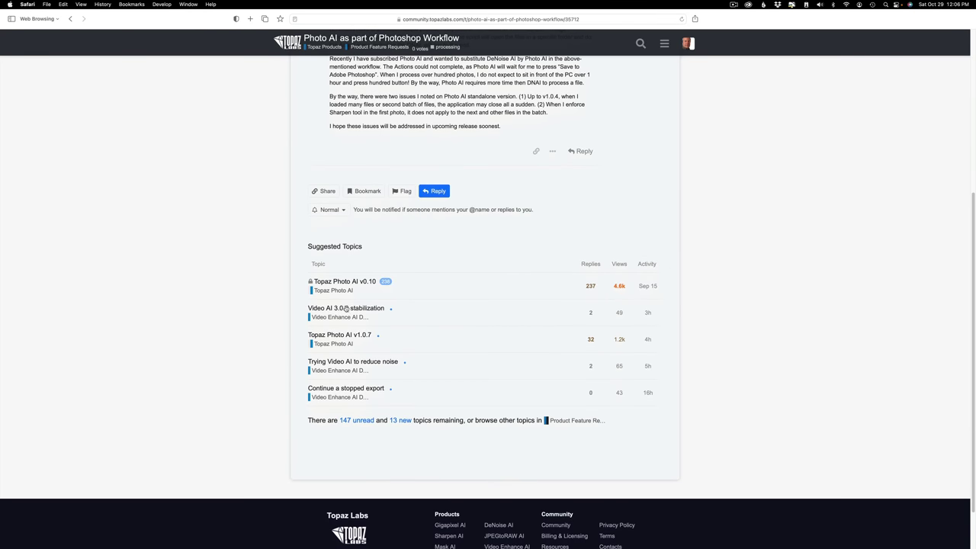
# - Open the 'Topaz Photo AI v0.10' suggested topic and scroll down through its replies
pyautogui.click(349, 281)
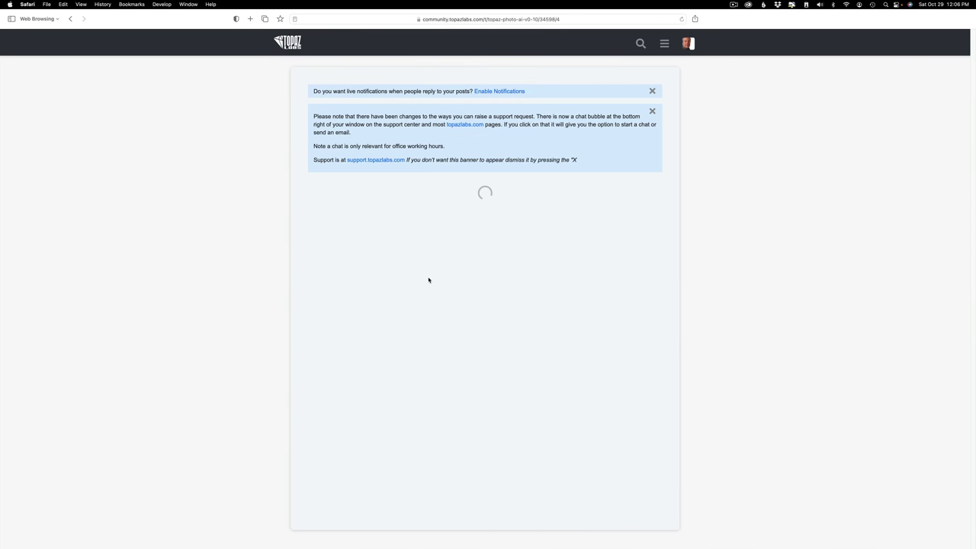
pyautogui.scroll(-2, 650, 298)
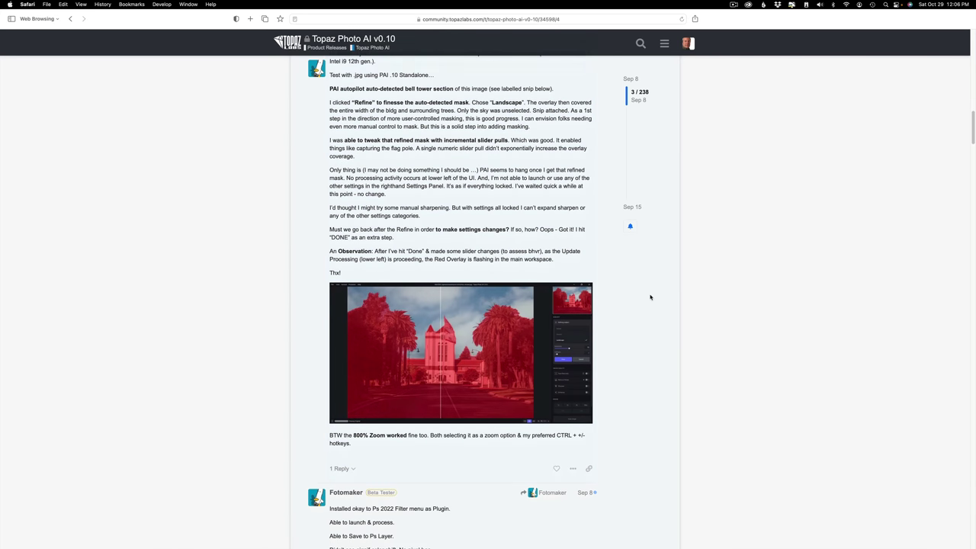
pyautogui.scroll(-4, 650, 297)
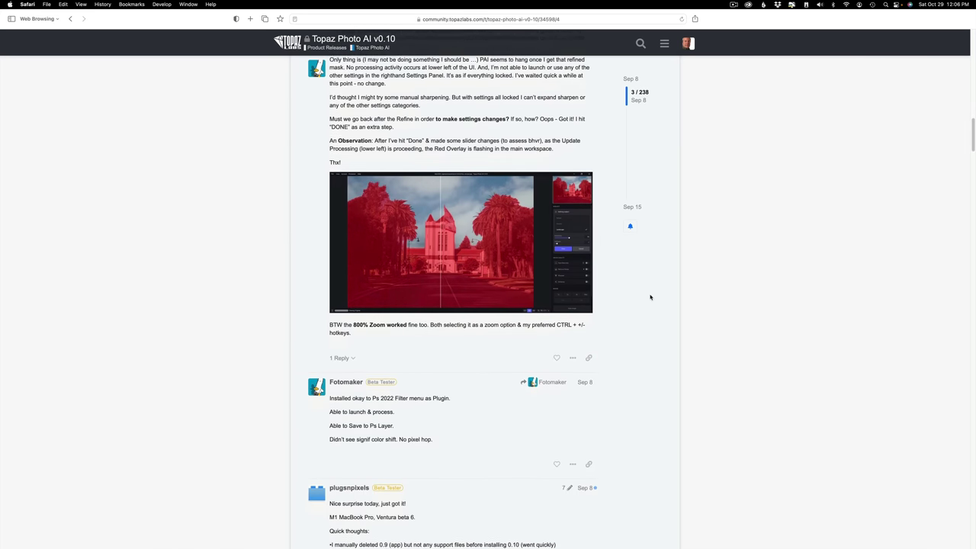
pyautogui.scroll(-2, 650, 297)
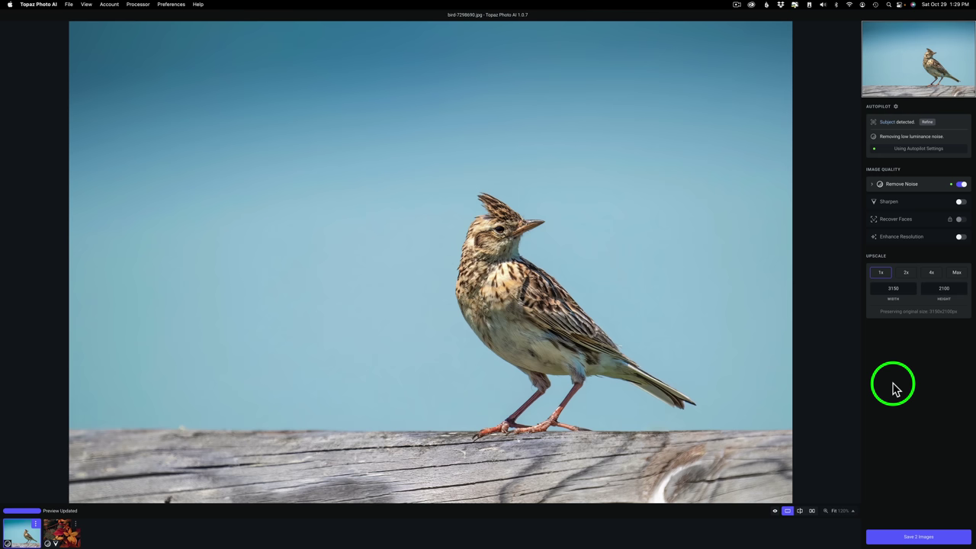
pyautogui.click(172, 5)
pyautogui.click(181, 20)
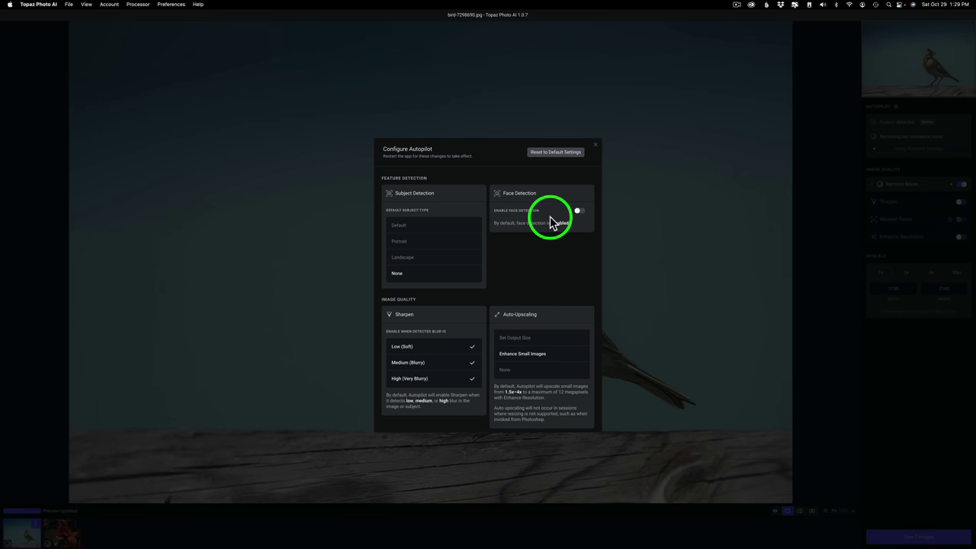
# - Close the Autopilot settings and open the two-women portrait JPG from Downloads as a third image
pyautogui.click(594, 145)
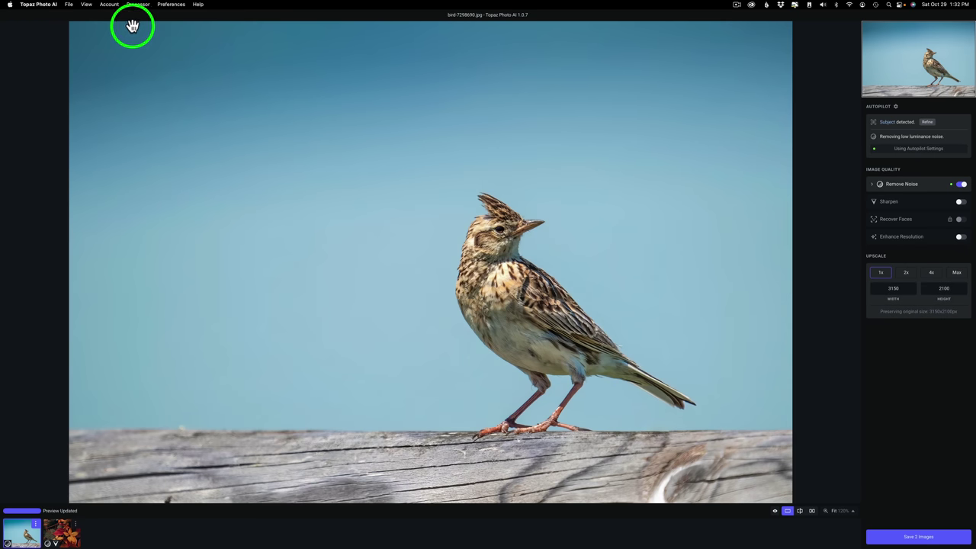
pyautogui.click(69, 5)
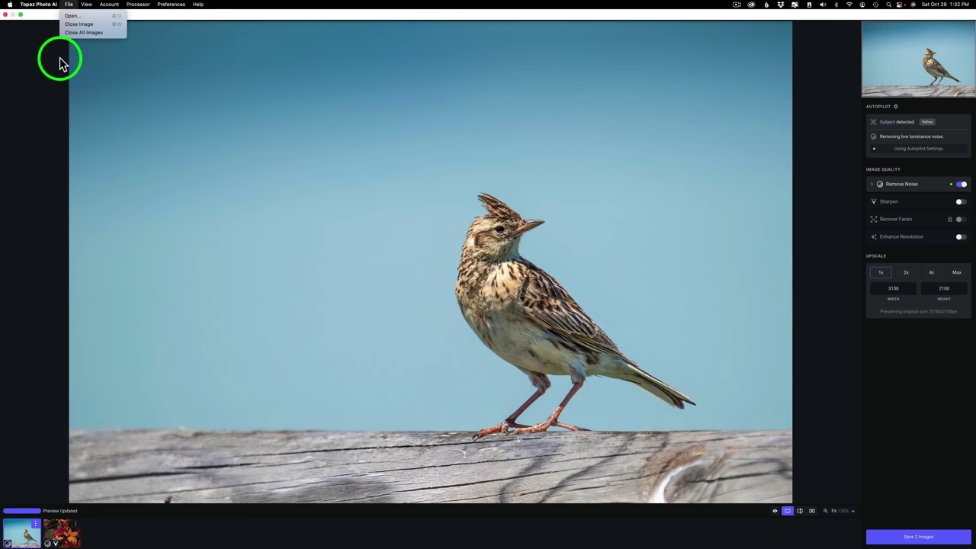
pyautogui.click(80, 15)
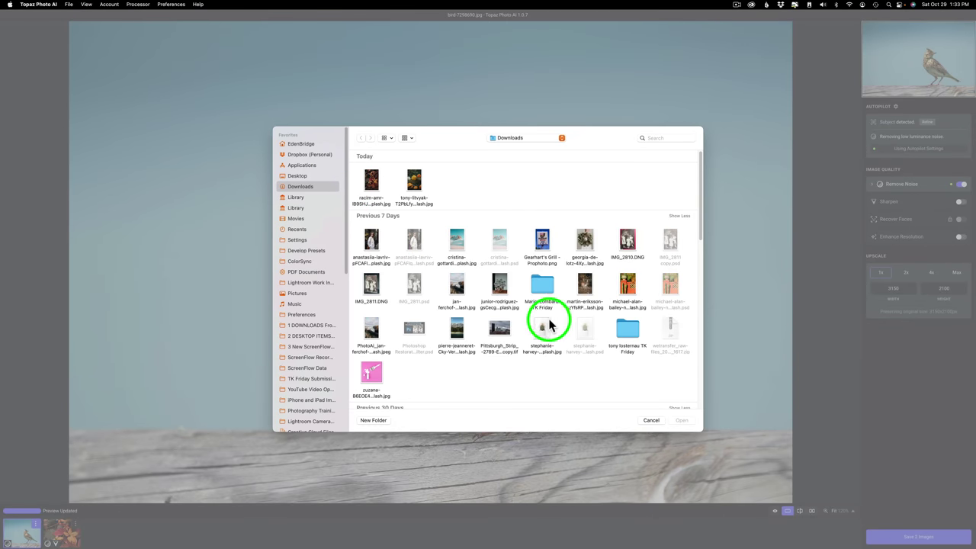
pyautogui.scroll(-3, 607, 305)
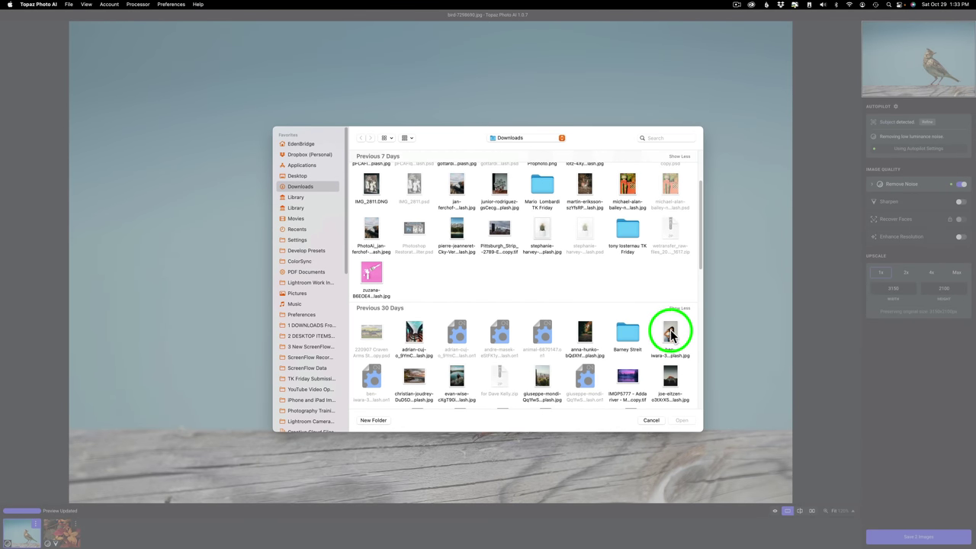
pyautogui.click(669, 334)
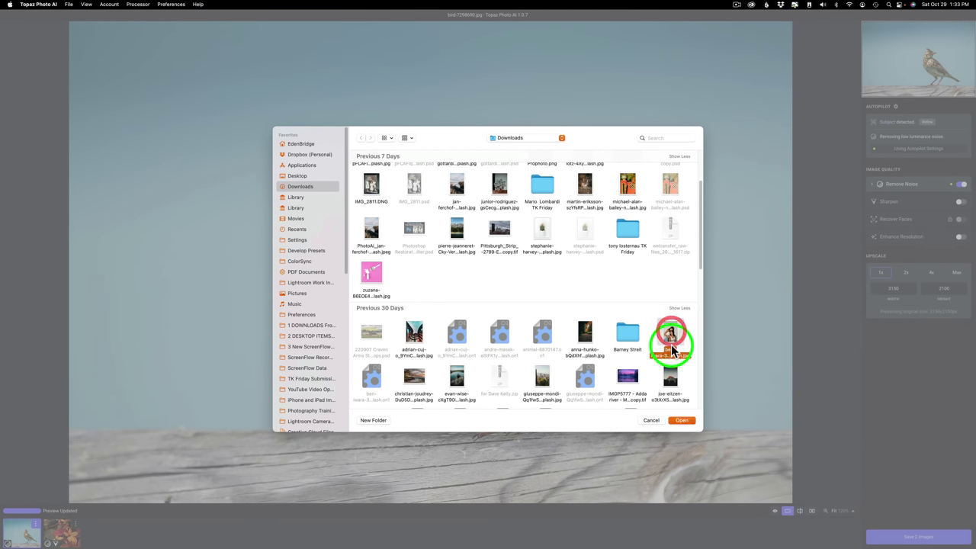
pyautogui.click(684, 423)
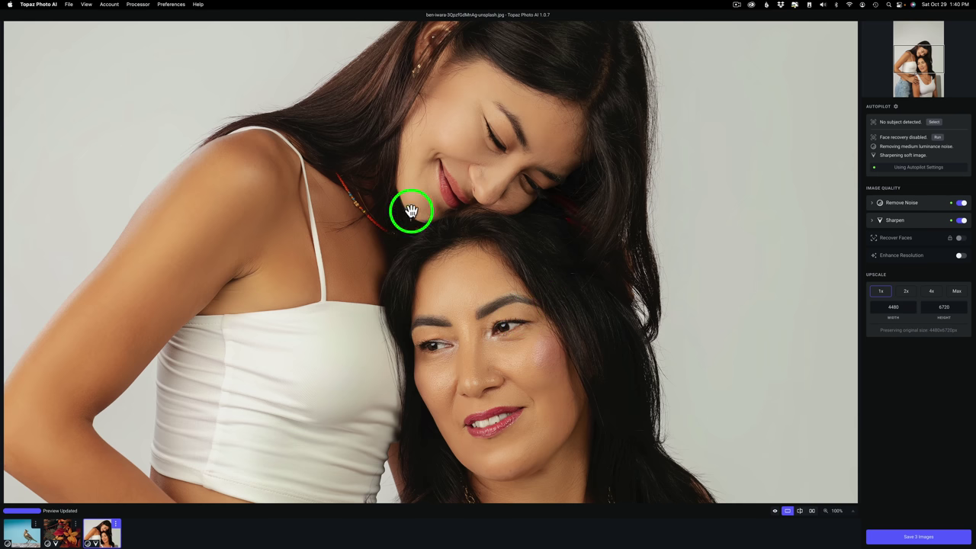
# - Close the portrait with File > Close Image and select the bird thumbnail in the filmstrip
pyautogui.click(69, 5)
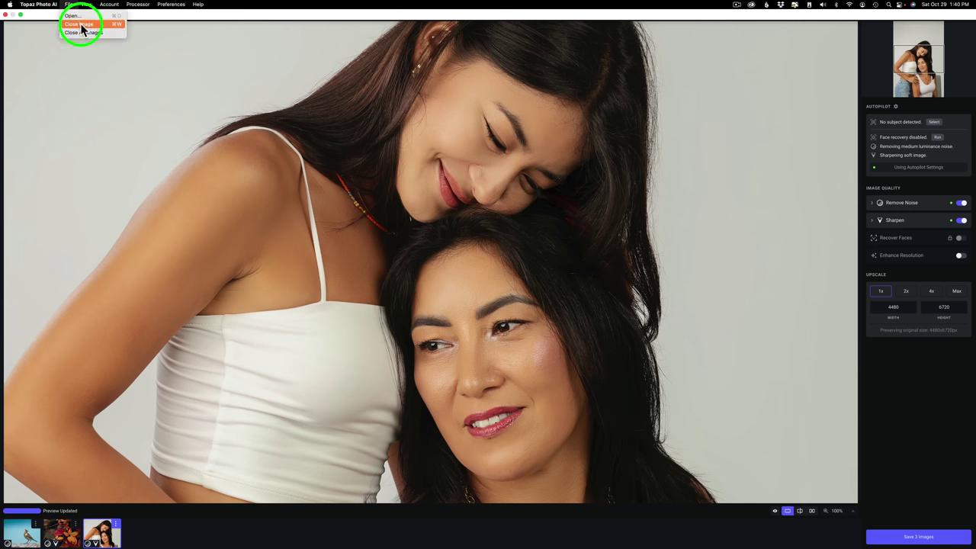
pyautogui.click(81, 26)
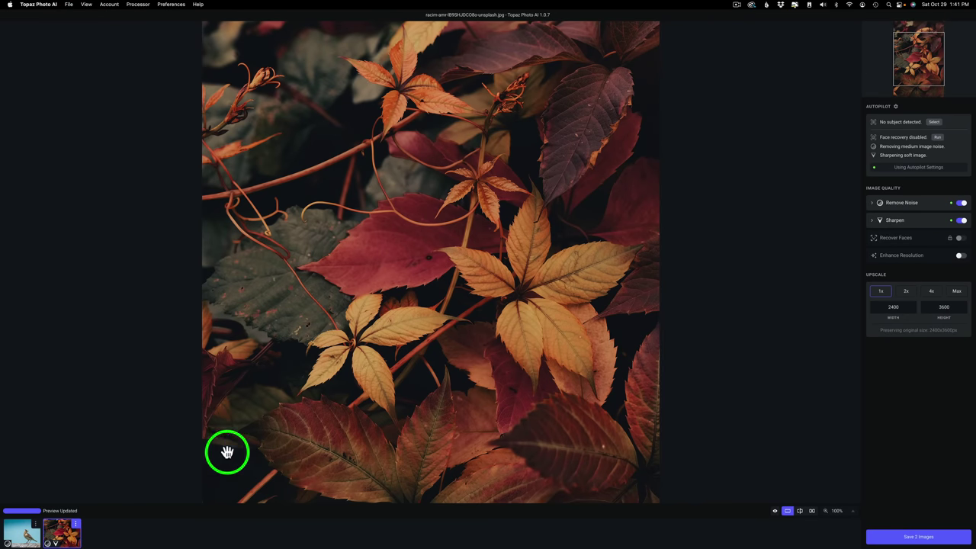
pyautogui.click(26, 531)
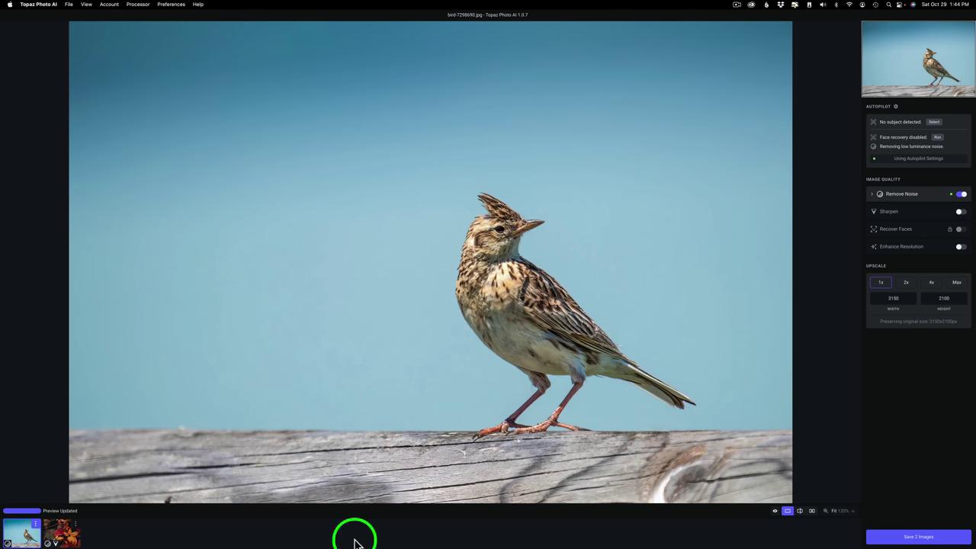
# - Collapse the Remove Noise Normal/Strong options and sliders, leaving only the Image Quality feature list
pyautogui.click(920, 197)
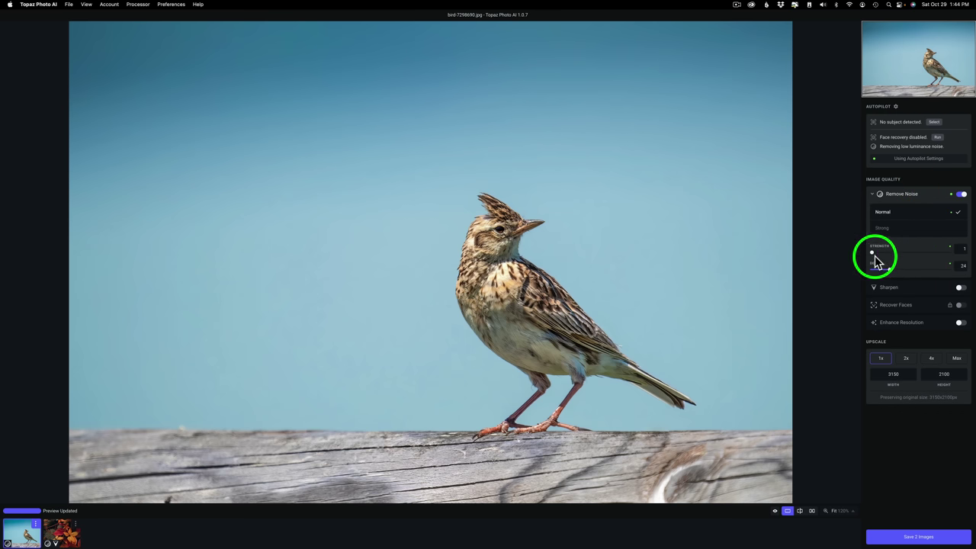
pyautogui.click(908, 197)
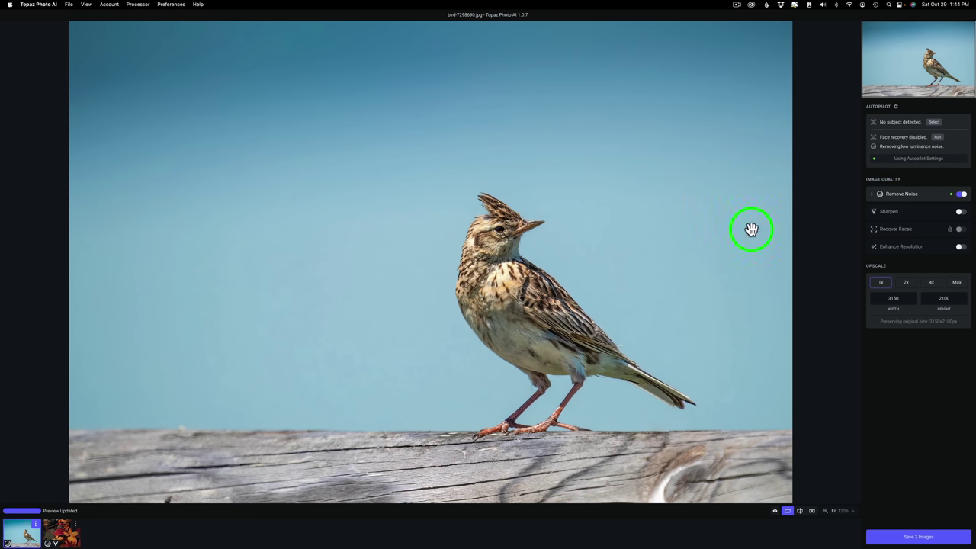
pyautogui.moveTo(50, 531)
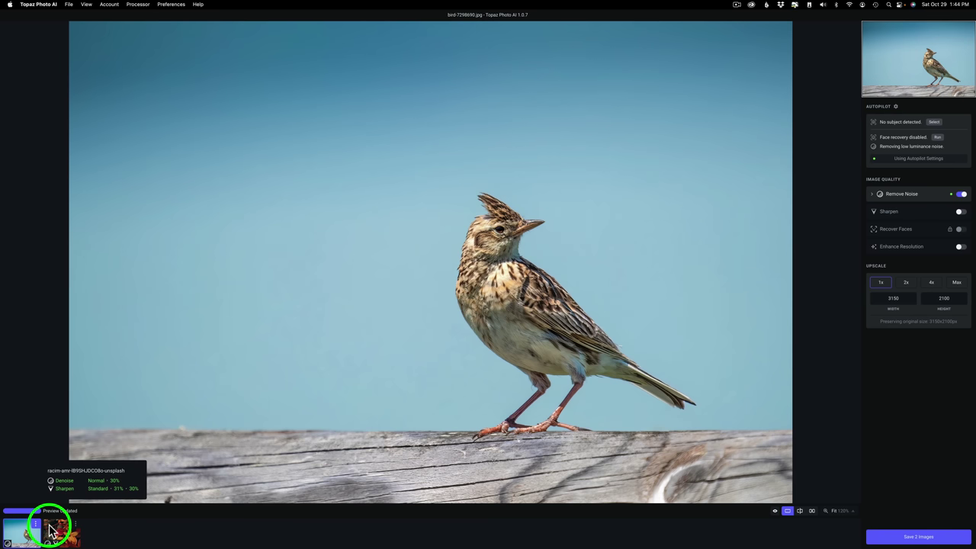
# - Enable Sharpen (Standard, Strength 59, Clarity 13) alongside Remove Noise for the bird photo
pyautogui.click(916, 214)
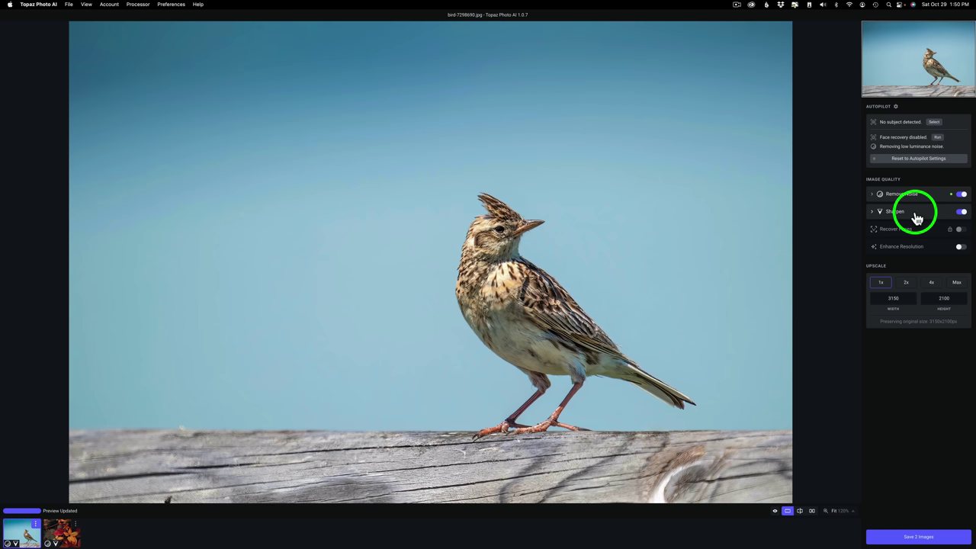
# - Reset to Autopilot Settings, turning Sharpen off and leaving only Remove Noise at 1x upscale
pyautogui.click(924, 158)
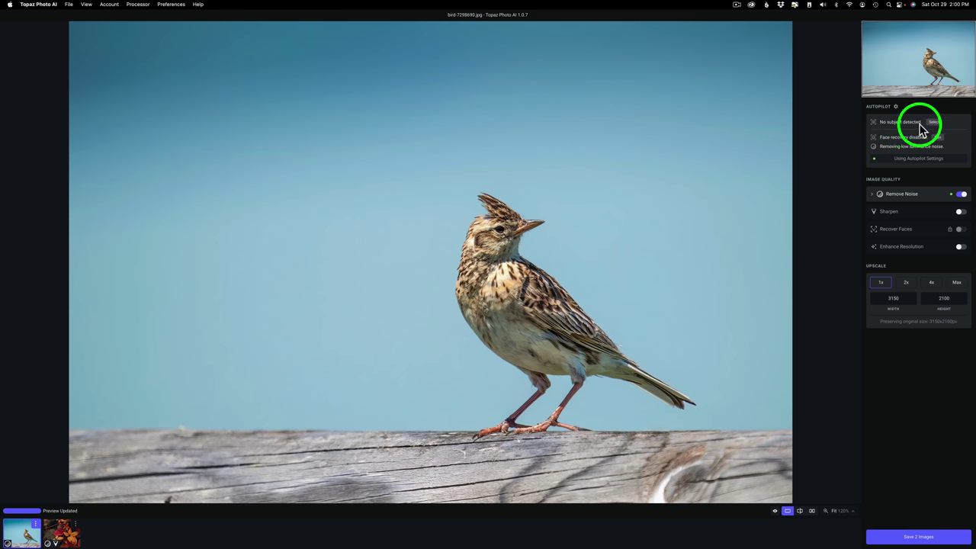
pyautogui.click(172, 5)
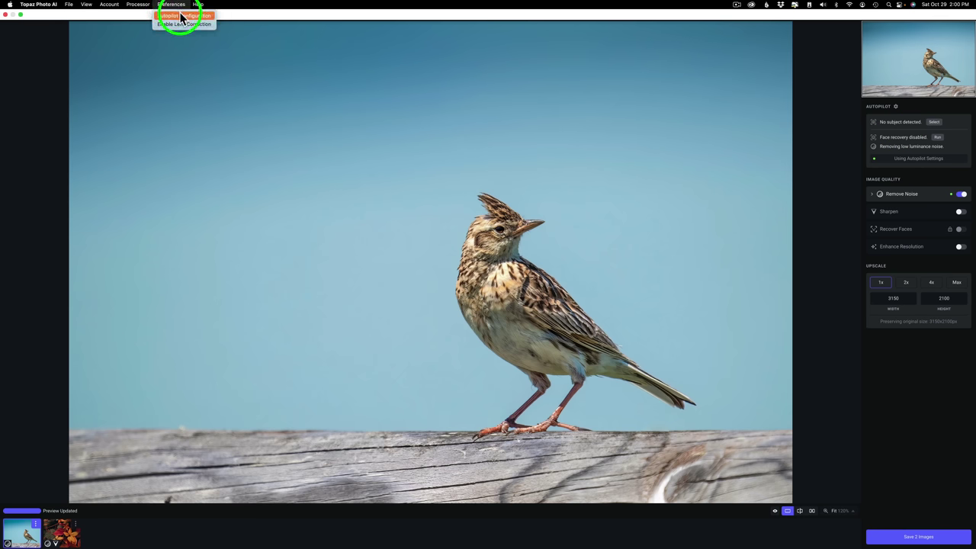
pyautogui.click(181, 15)
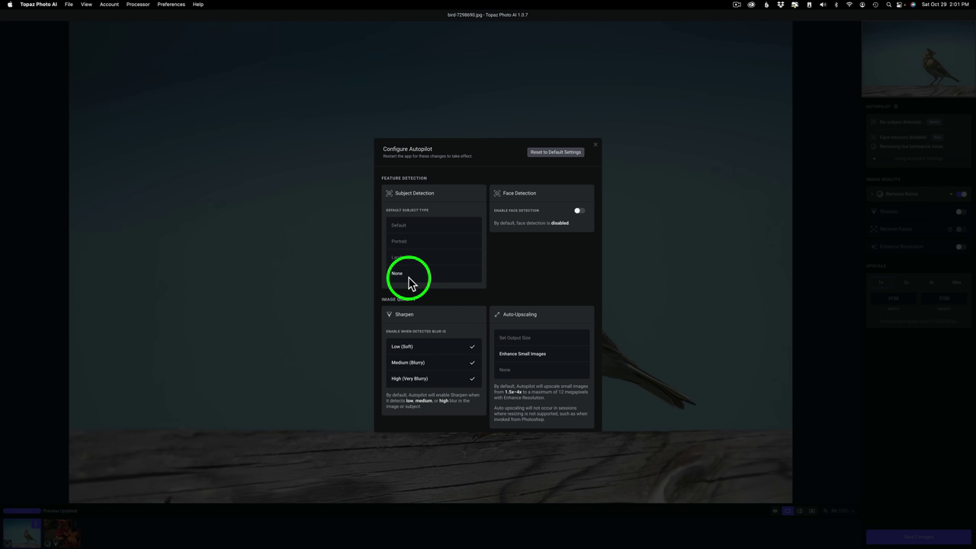
pyautogui.click(596, 147)
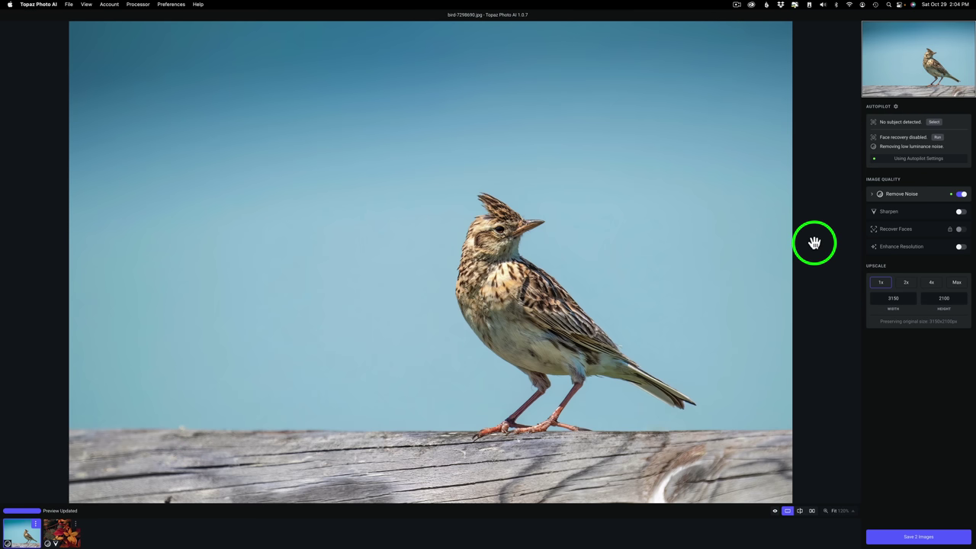
# - Select a subject beside 'No subject detected' and use Default detection to mask the bird, softness 20
pyautogui.click(934, 123)
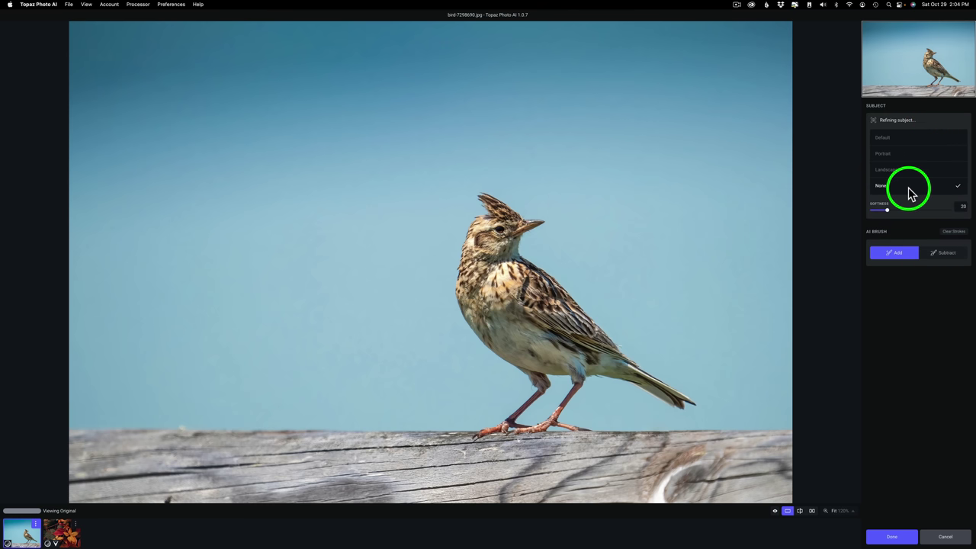
pyautogui.click(905, 142)
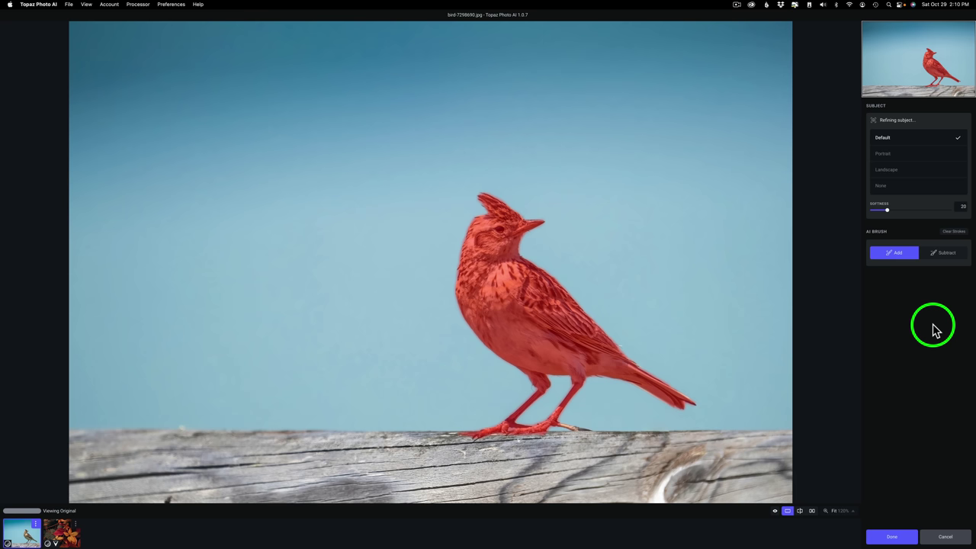
# - Change the Subject detection mode from Default to None
pyautogui.click(892, 187)
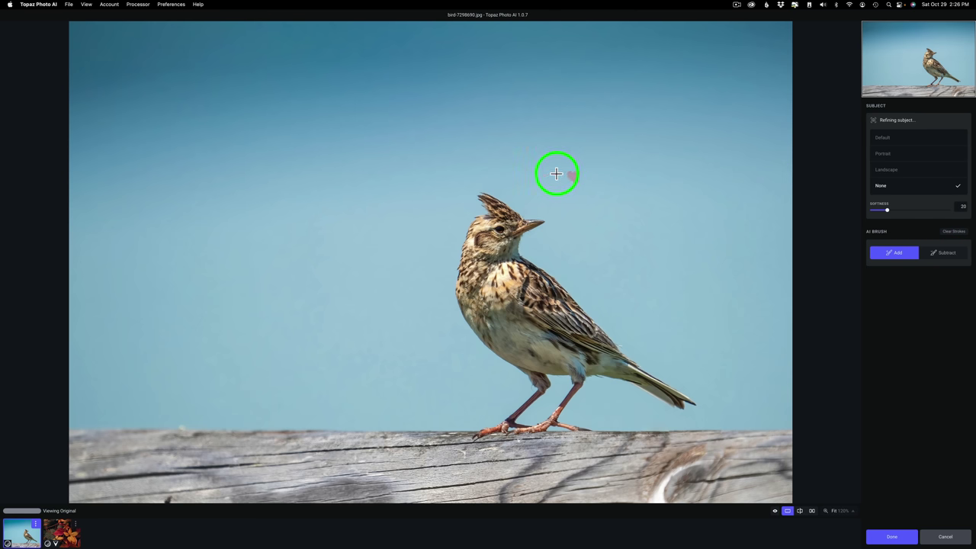
# - Brush five AI Brush Add strokes and one small dab of subject mask across the sky above the bird
pyautogui.moveTo(546, 175)
pyautogui.mouseDown()
pyautogui.moveTo(519, 176)
pyautogui.moveTo(732, 187)
pyautogui.moveTo(541, 183)
pyautogui.mouseUp()
pyautogui.moveTo(542, 183); pyautogui.dragTo(513, 179)
pyautogui.moveTo(547, 170)
pyautogui.mouseDown()
pyautogui.moveTo(551, 153)
pyautogui.moveTo(298, 133)
pyautogui.moveTo(315, 132)
pyautogui.mouseUp()
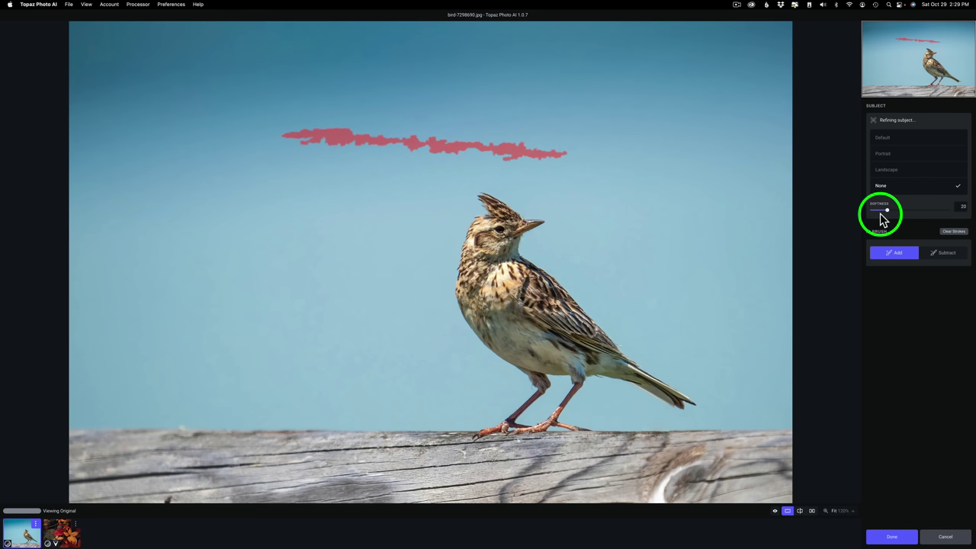
pyautogui.click(584, 183)
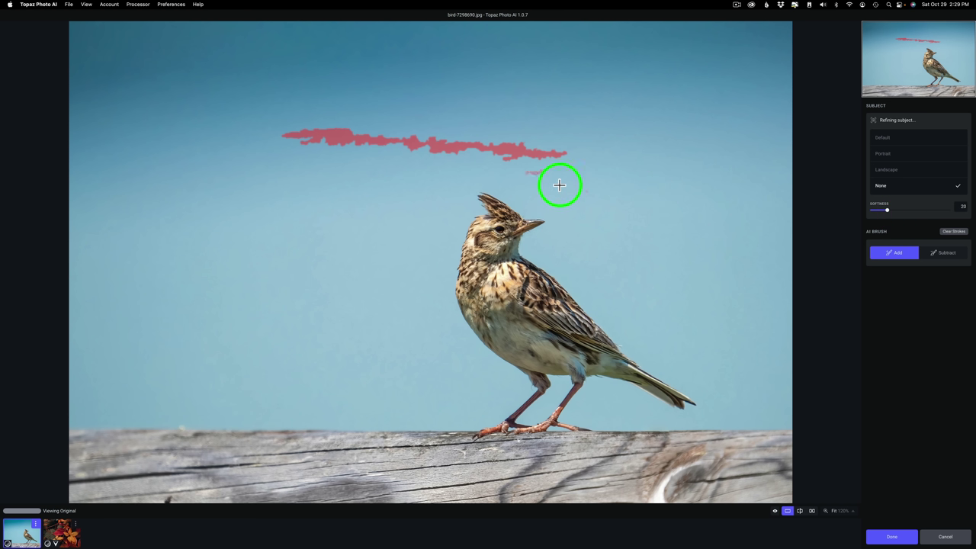
pyautogui.moveTo(561, 184)
pyautogui.mouseDown()
pyautogui.moveTo(651, 187)
pyautogui.moveTo(663, 181)
pyautogui.moveTo(664, 156)
pyautogui.moveTo(564, 104)
pyautogui.mouseUp()
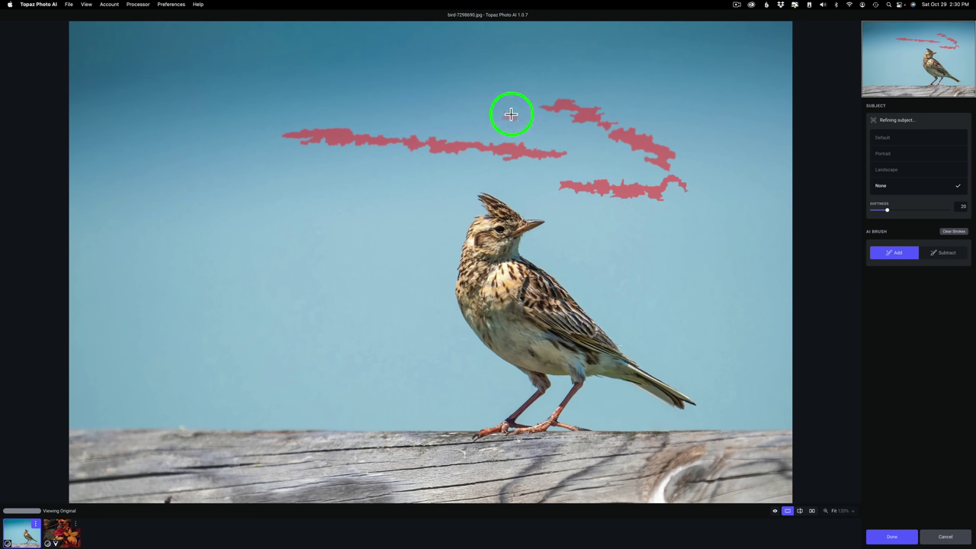
pyautogui.moveTo(511, 114)
pyautogui.mouseDown()
pyautogui.moveTo(394, 91)
pyautogui.moveTo(327, 94)
pyautogui.moveTo(317, 102)
pyautogui.moveTo(347, 109)
pyautogui.mouseUp()
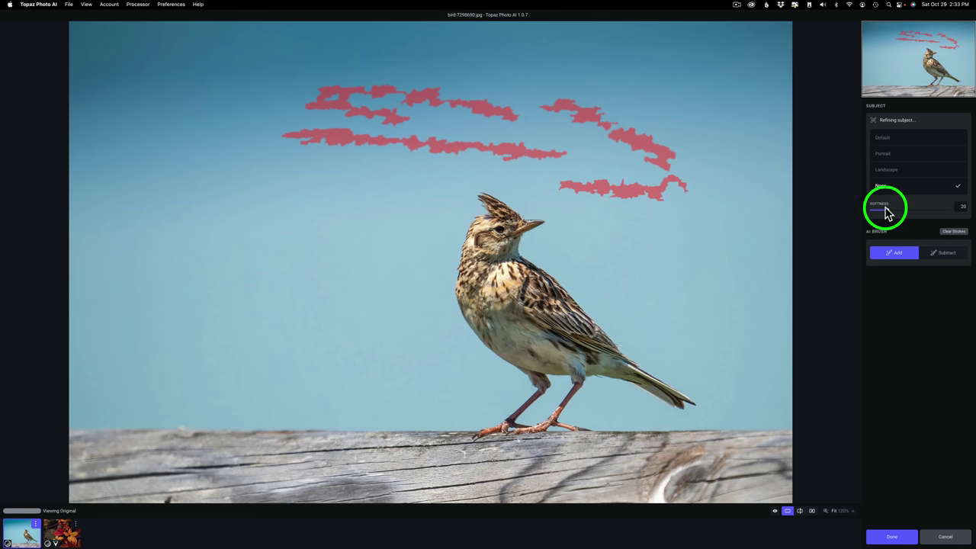
# - Add a faint upper-right sky stroke, set mask Softness to 13, then clear all brush strokes
pyautogui.moveTo(707, 140); pyautogui.dragTo(648, 145)
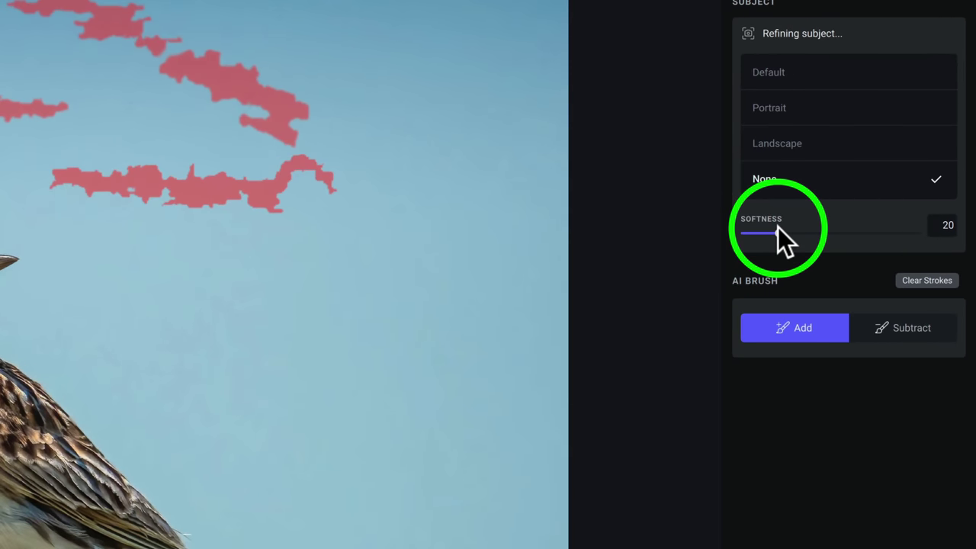
pyautogui.moveTo(778, 229); pyautogui.dragTo(719, 230)
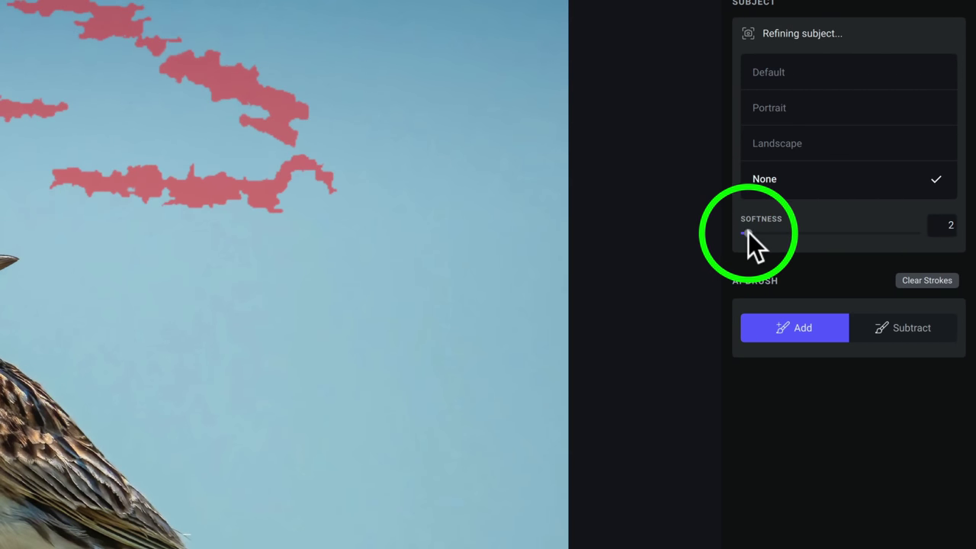
pyautogui.moveTo(748, 232); pyautogui.dragTo(969, 242)
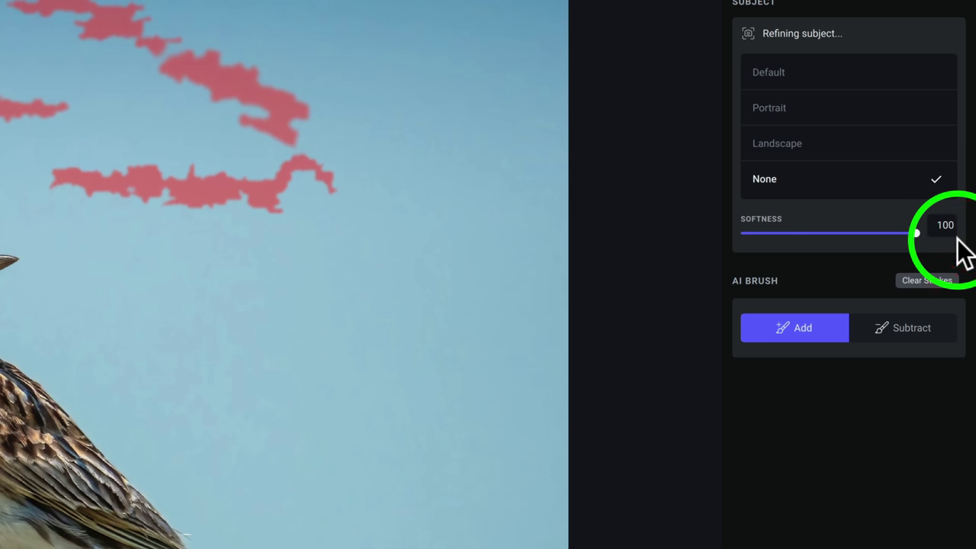
pyautogui.moveTo(913, 230); pyautogui.dragTo(765, 234)
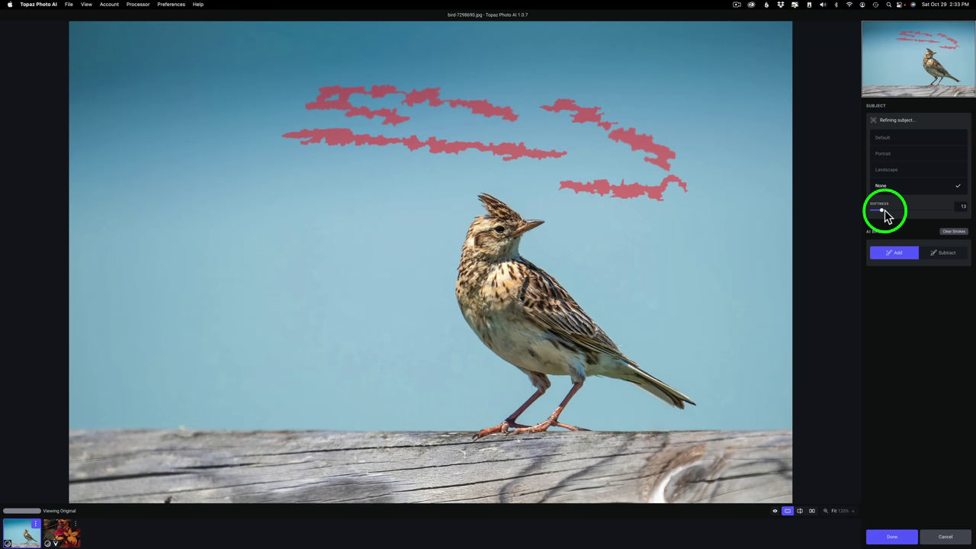
pyautogui.click(884, 210)
pyautogui.moveTo(883, 210); pyautogui.dragTo(881, 210)
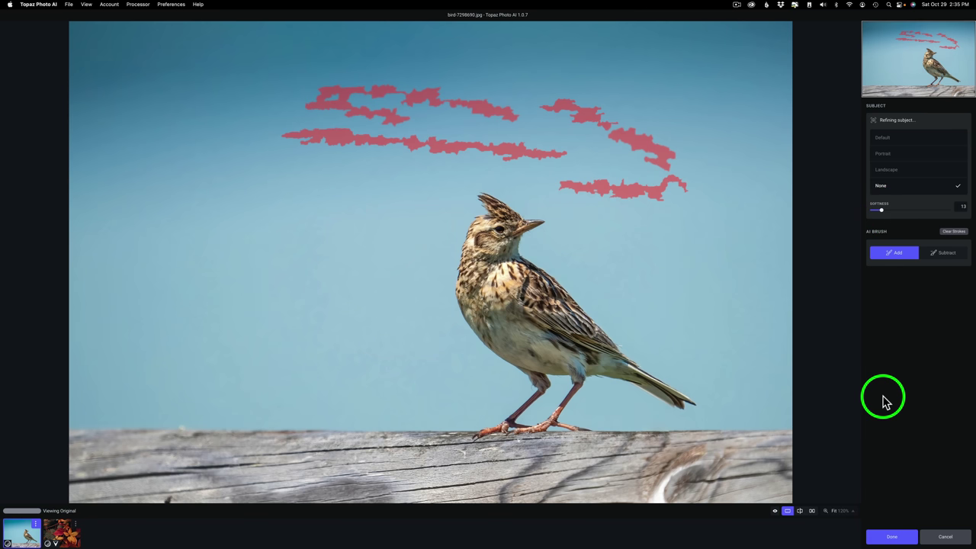
pyautogui.click(961, 233)
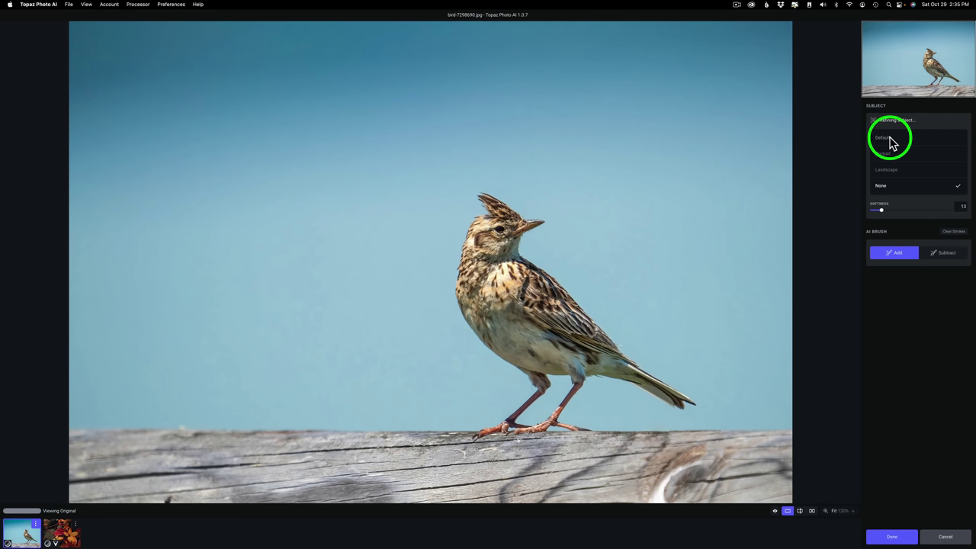
# - Try the Portrait and Landscape subject types, then settle on Default detection to mask only the bird
pyautogui.click(890, 138)
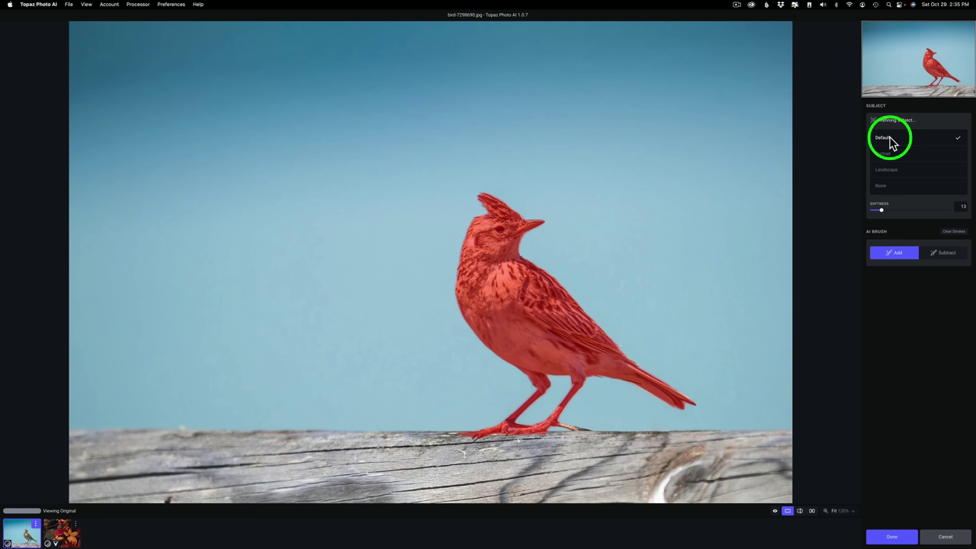
pyautogui.click(892, 155)
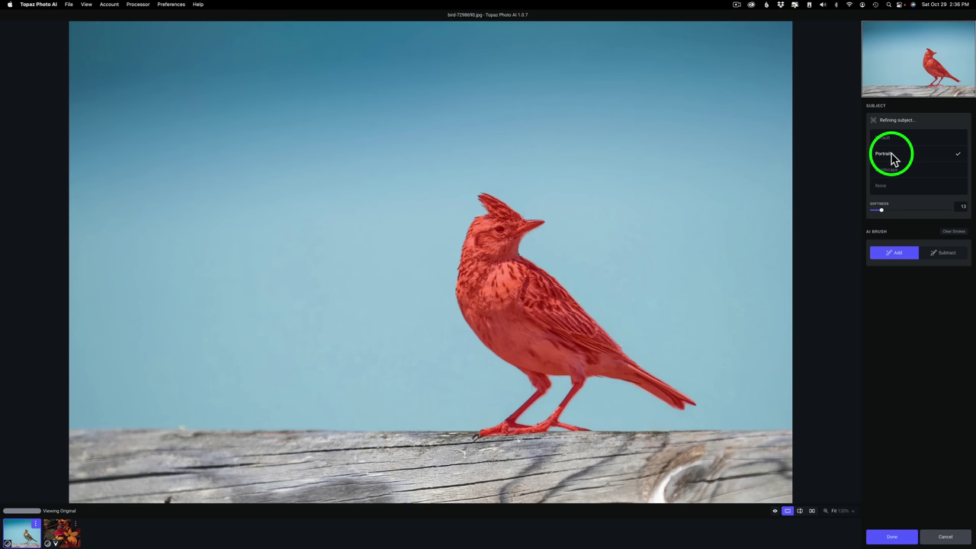
pyautogui.click(893, 172)
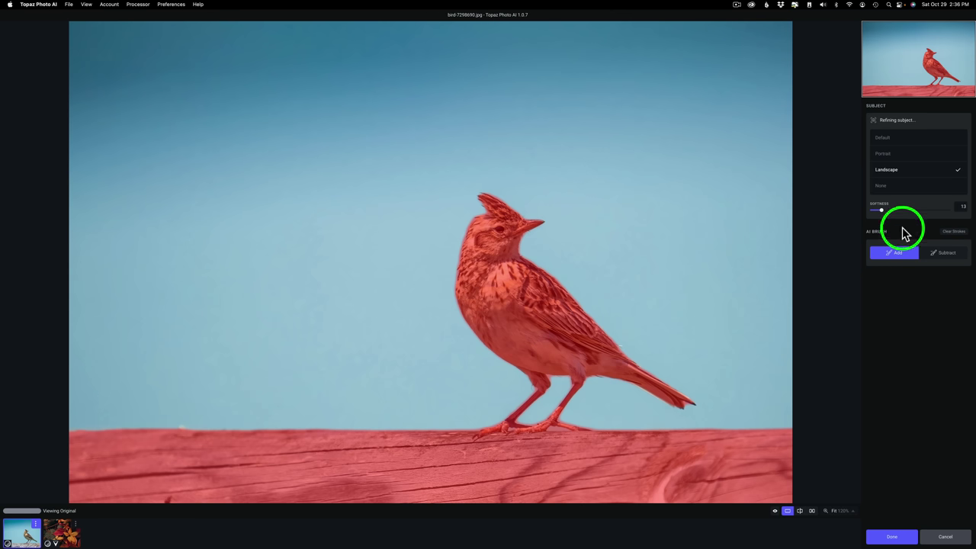
pyautogui.click(909, 187)
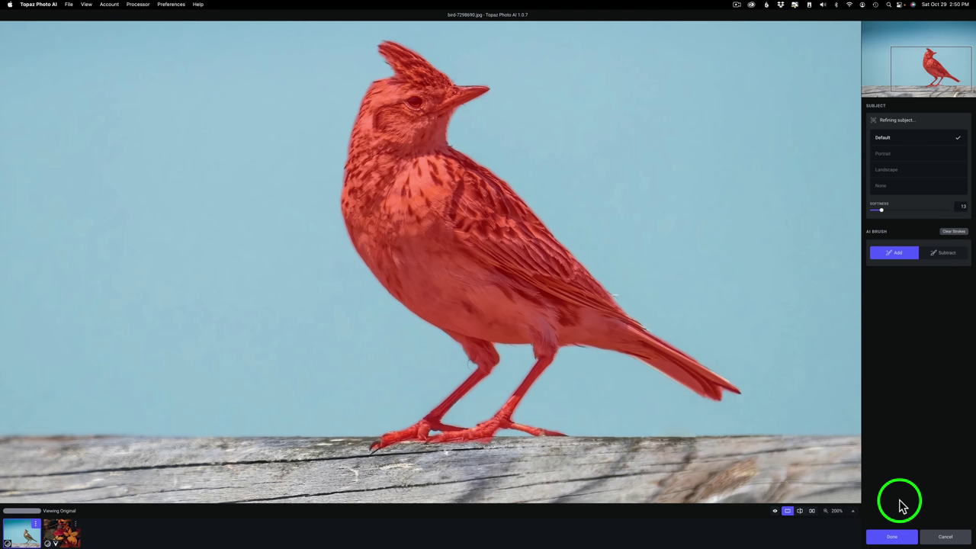
# - Accept the bird mask, try Sharpen with Strength lowered from 59 to 18, then turn Sharpen off
pyautogui.click(893, 540)
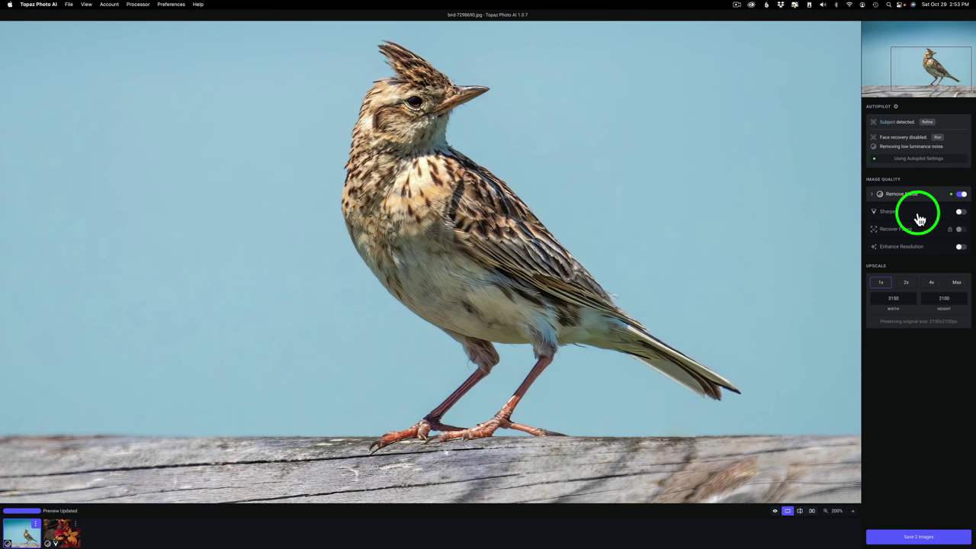
pyautogui.click(919, 218)
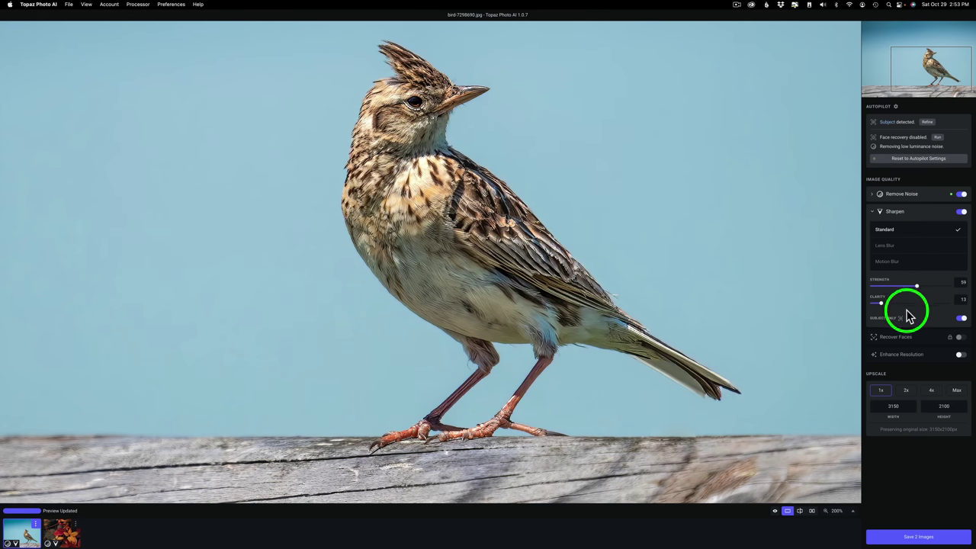
pyautogui.moveTo(889, 318)
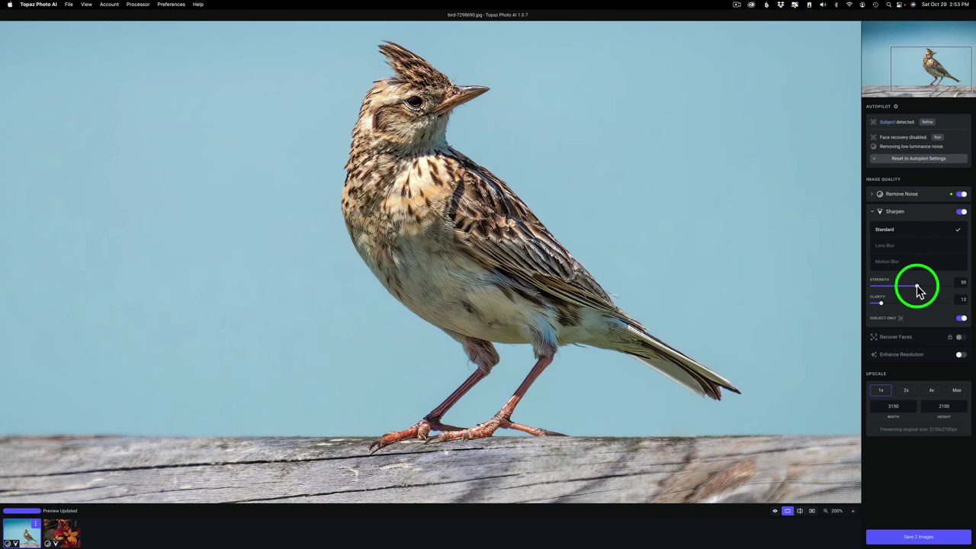
pyautogui.moveTo(916, 285); pyautogui.dragTo(893, 286)
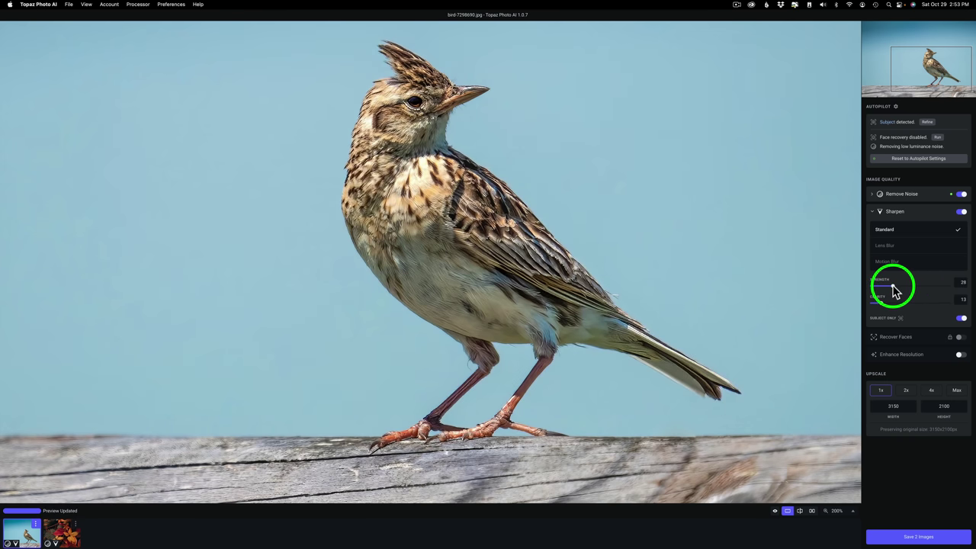
pyautogui.moveTo(892, 285); pyautogui.dragTo(884, 285)
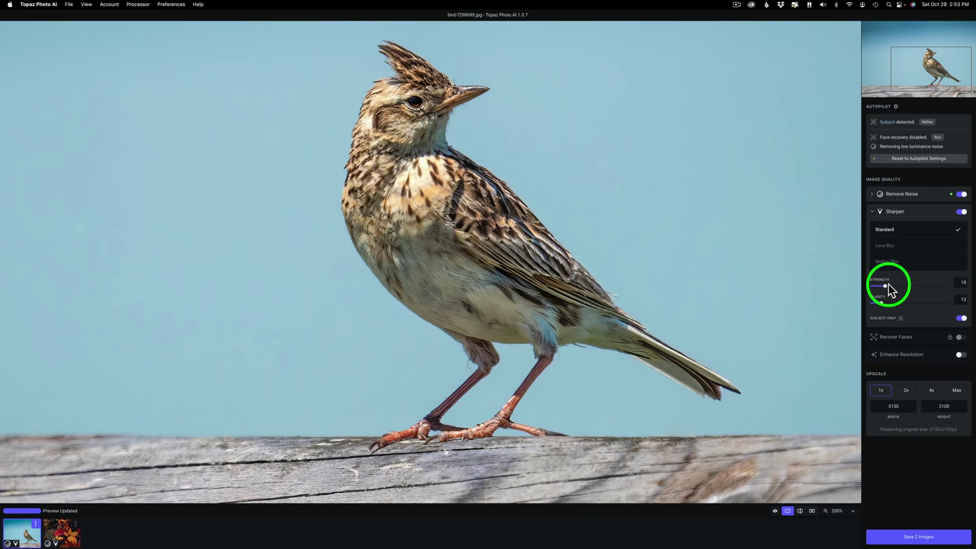
pyautogui.click(961, 211)
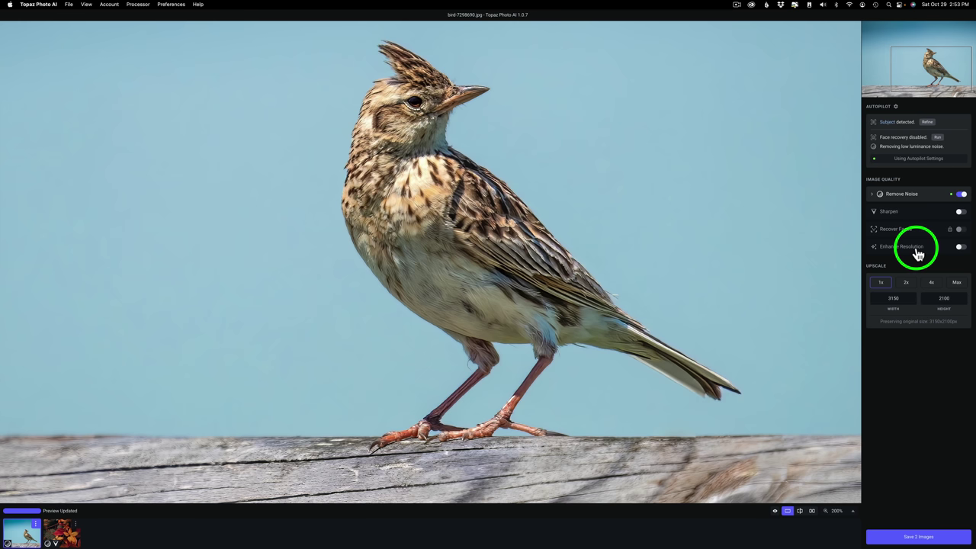
# - Toggle Enhance Resolution on, off and on again, keeping the Low Resolution model at 1x
pyautogui.click(960, 248)
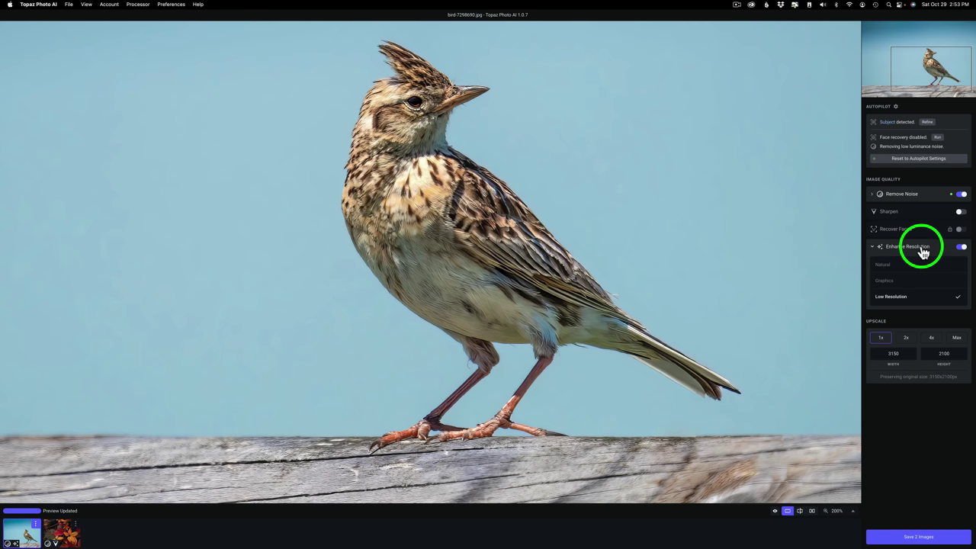
pyautogui.click(961, 247)
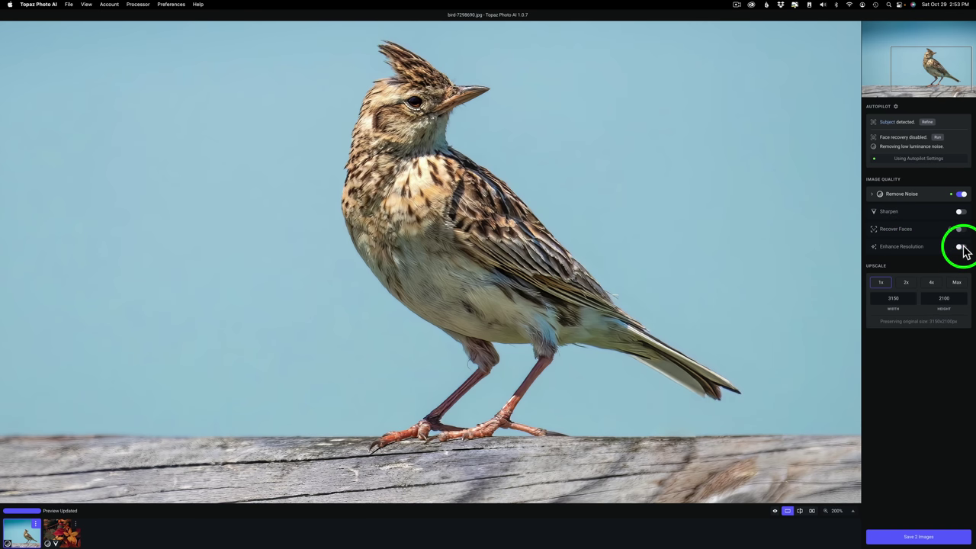
pyautogui.click(960, 247)
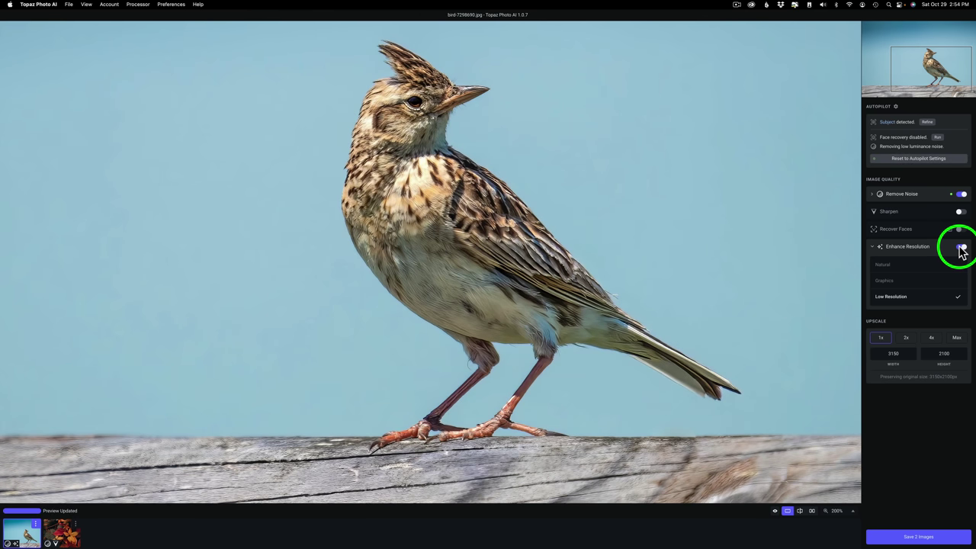
# - Open the autumn leaves photo from the filmstrip and set the zoom level to Fit
pyautogui.click(66, 529)
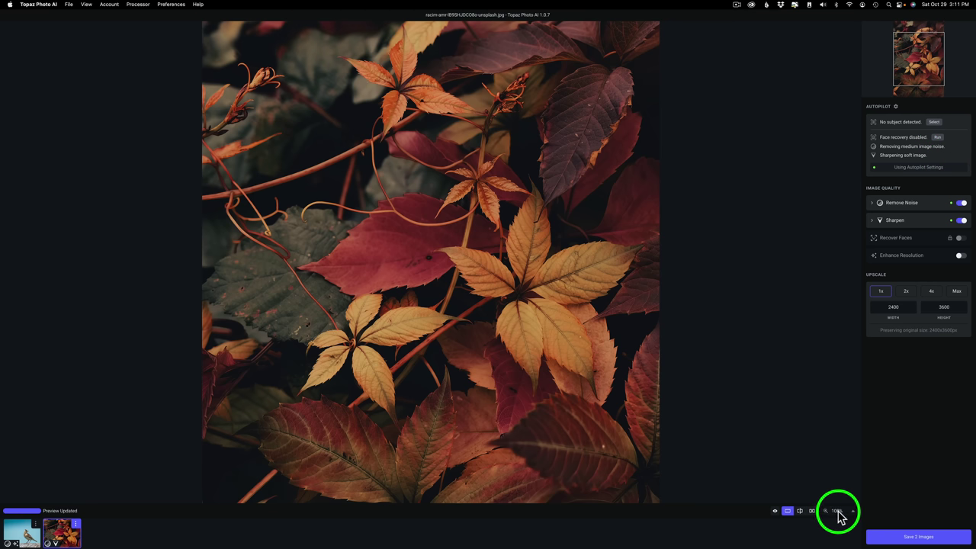
pyautogui.click(850, 510)
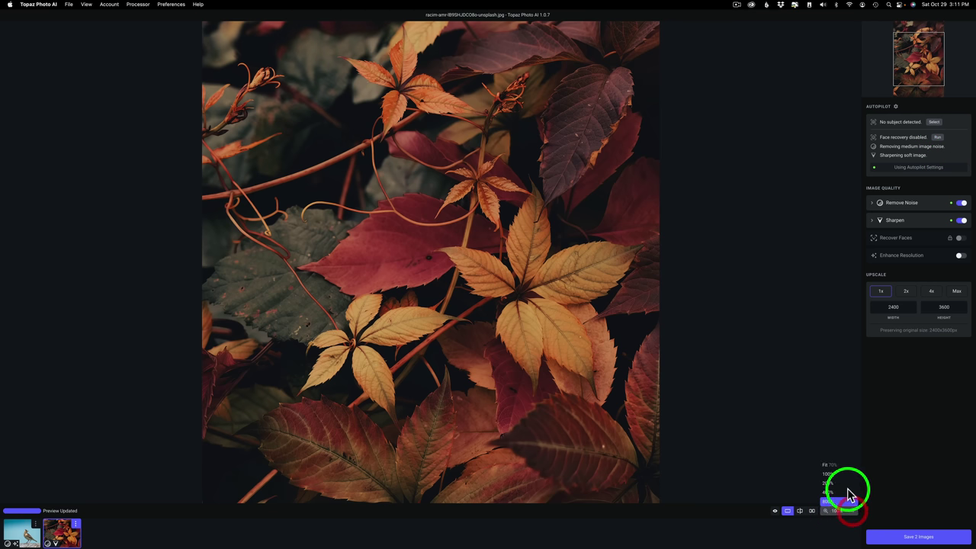
pyautogui.click(842, 465)
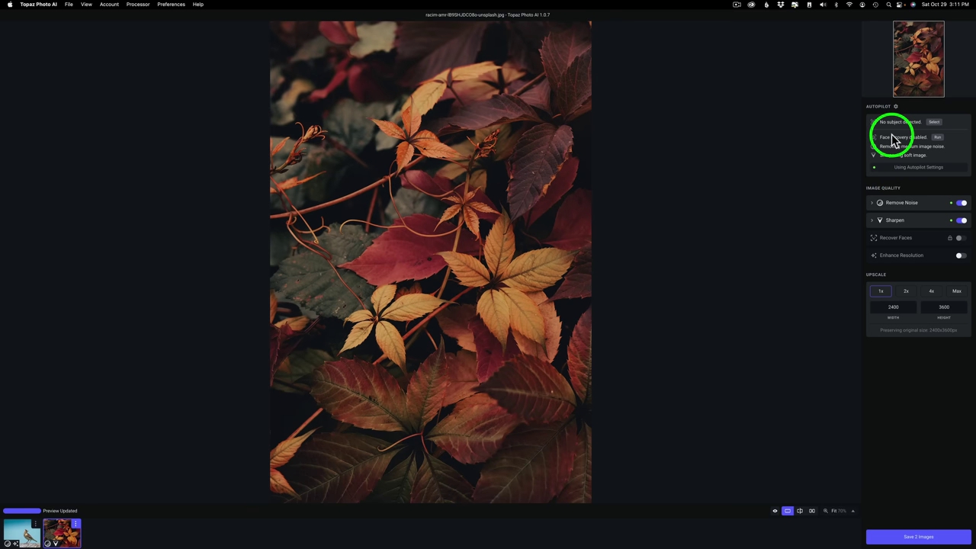
# - Choose Select beside 'No subject detected' in Autopilot to open the Subject mask editor
pyautogui.click(935, 123)
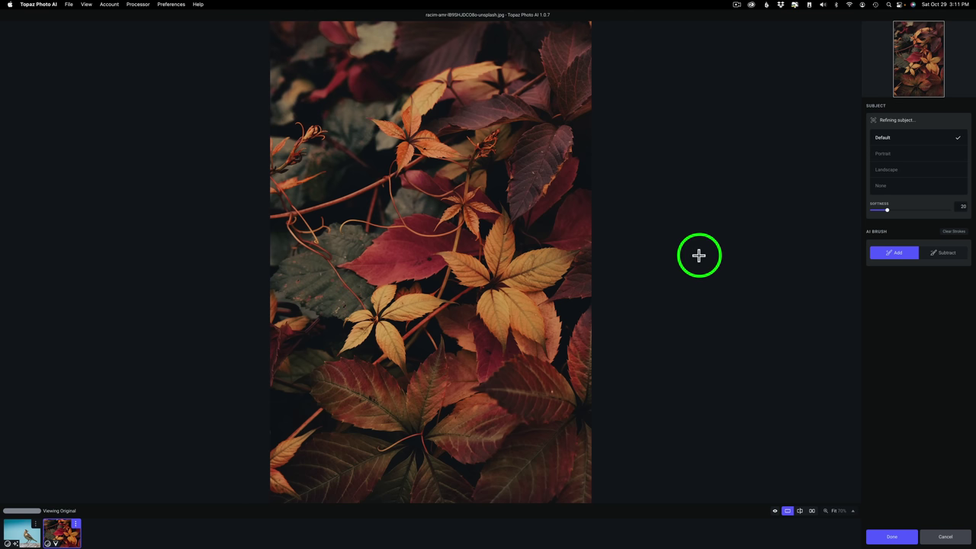
# - Zoom the leaves photo to 200%, then Cancel out of the Subject panel
pyautogui.click(847, 511)
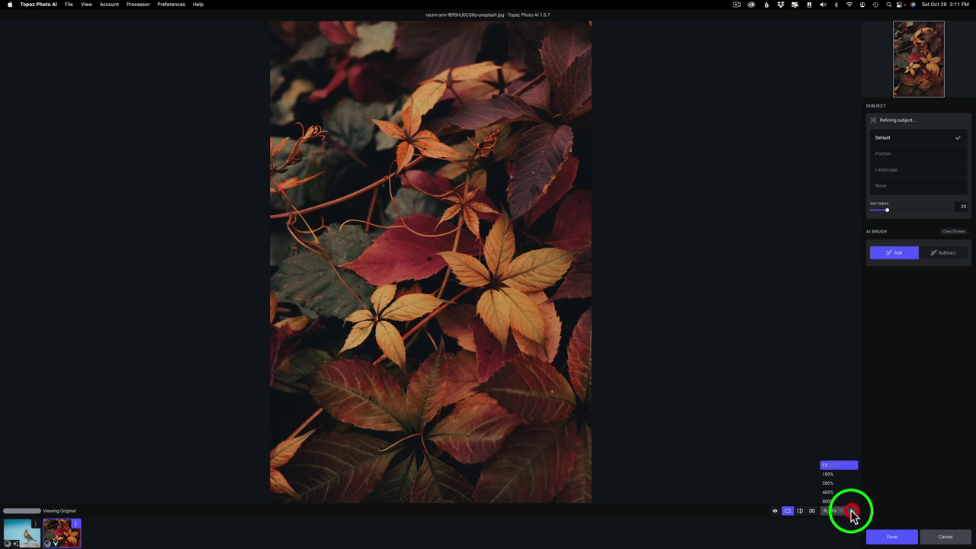
pyautogui.click(831, 483)
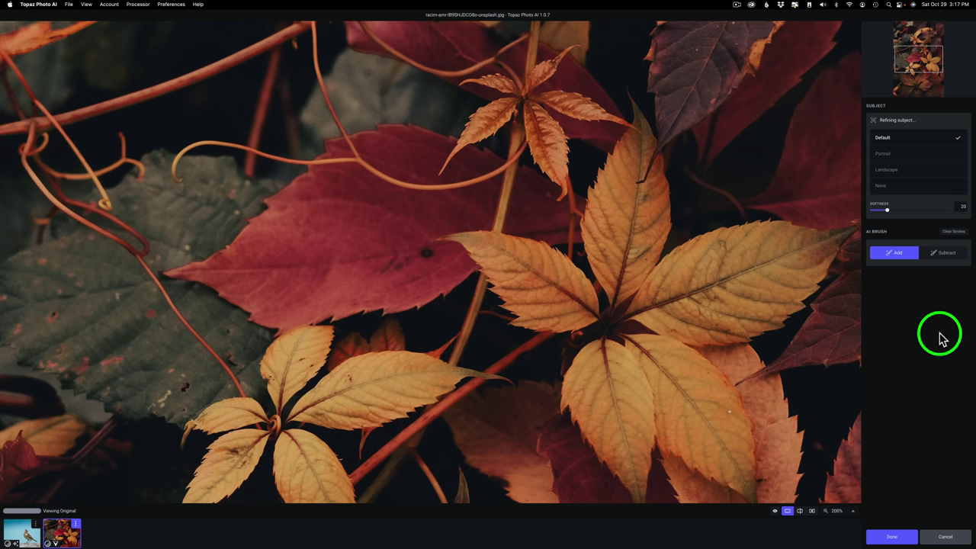
pyautogui.click(894, 536)
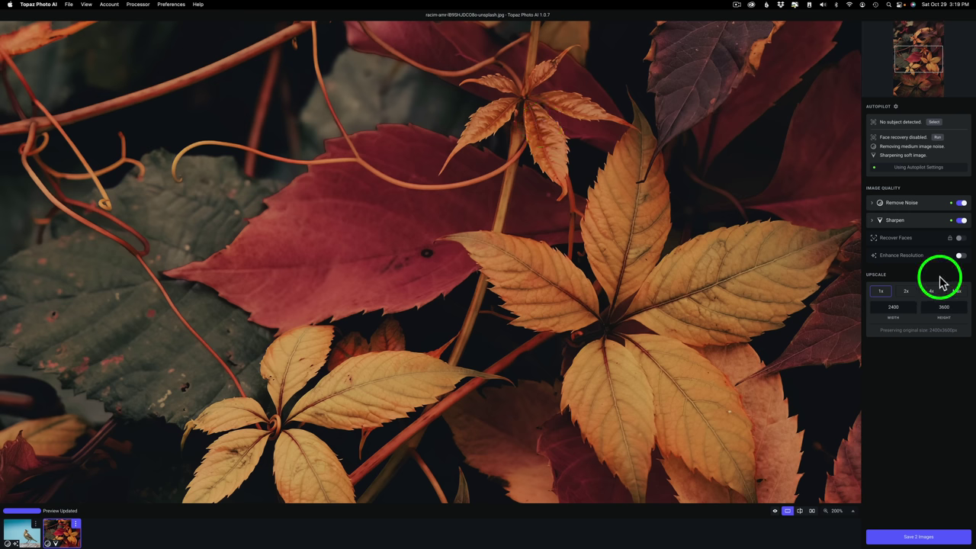
# - Choose Select next to 'No subject detected' again to reopen the Subject panel with AI Brush
pyautogui.click(934, 124)
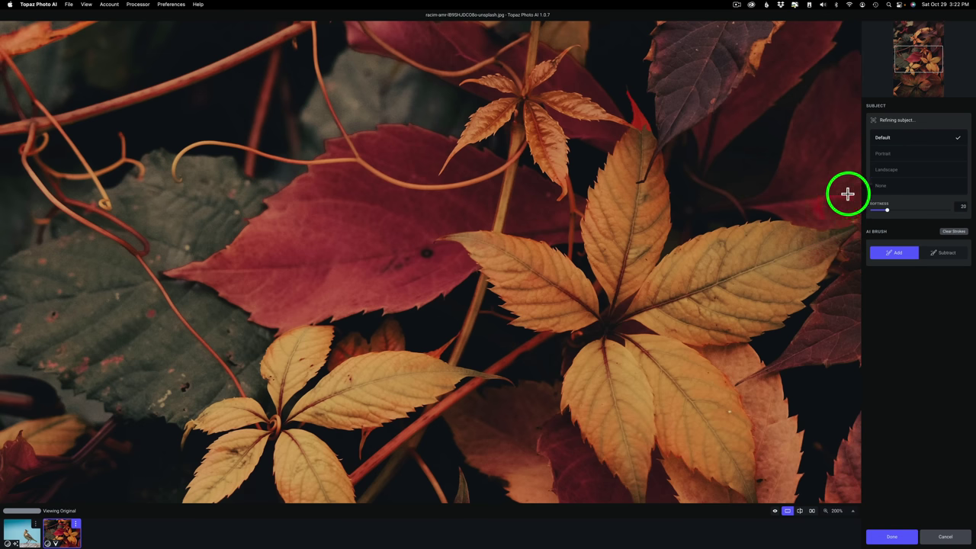
# - Paint the yellow leaf's edge and the top leaf's tip into the subject mask
pyautogui.moveTo(819, 191); pyautogui.dragTo(749, 195)
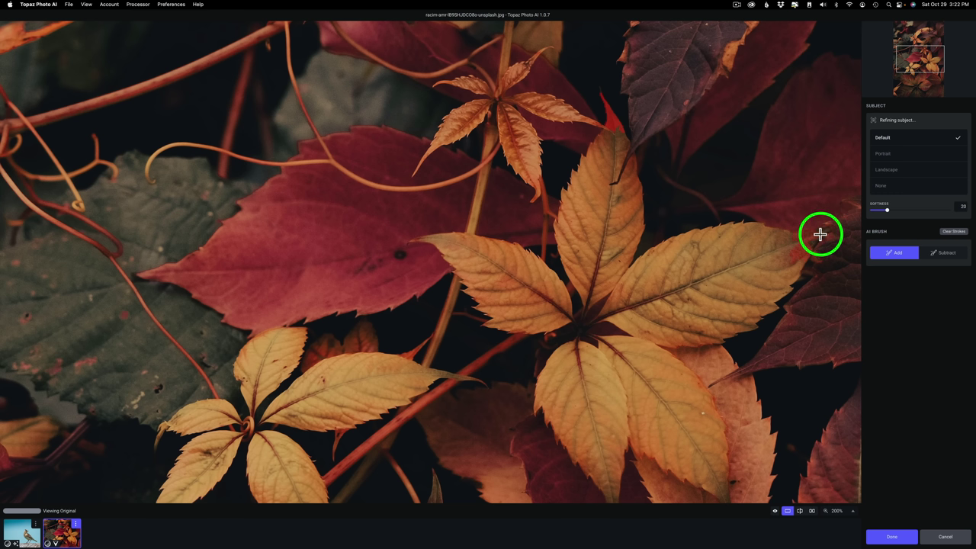
pyautogui.moveTo(820, 234); pyautogui.dragTo(804, 235)
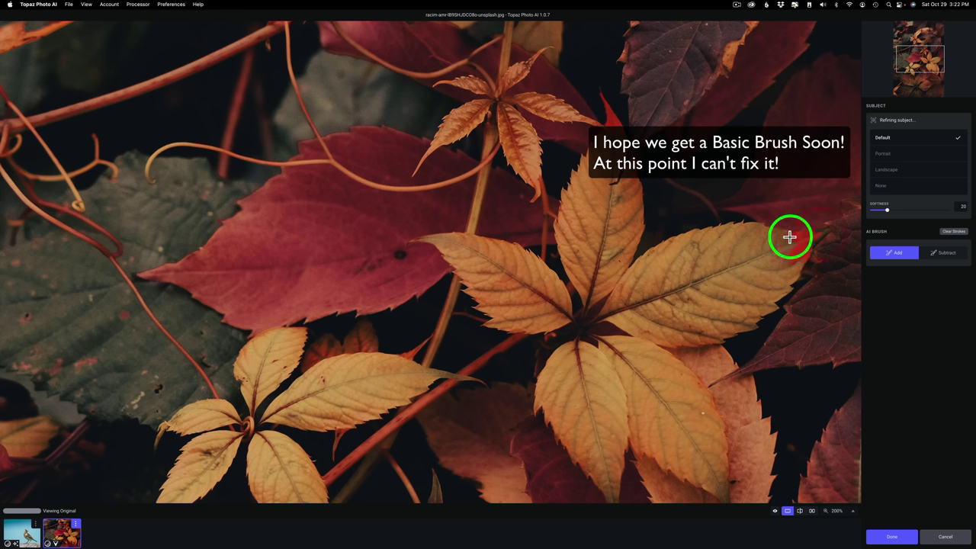
pyautogui.moveTo(794, 236)
pyautogui.mouseDown()
pyautogui.moveTo(733, 234)
pyautogui.moveTo(747, 227)
pyautogui.moveTo(665, 249)
pyautogui.moveTo(613, 309)
pyautogui.moveTo(611, 289)
pyautogui.moveTo(620, 293)
pyautogui.moveTo(608, 318)
pyautogui.moveTo(704, 339)
pyautogui.moveTo(759, 309)
pyautogui.moveTo(793, 268)
pyautogui.moveTo(792, 241)
pyautogui.moveTo(688, 311)
pyautogui.moveTo(708, 310)
pyautogui.moveTo(693, 323)
pyautogui.moveTo(682, 276)
pyautogui.moveTo(673, 280)
pyautogui.moveTo(757, 264)
pyautogui.moveTo(669, 290)
pyautogui.moveTo(751, 288)
pyautogui.mouseUp()
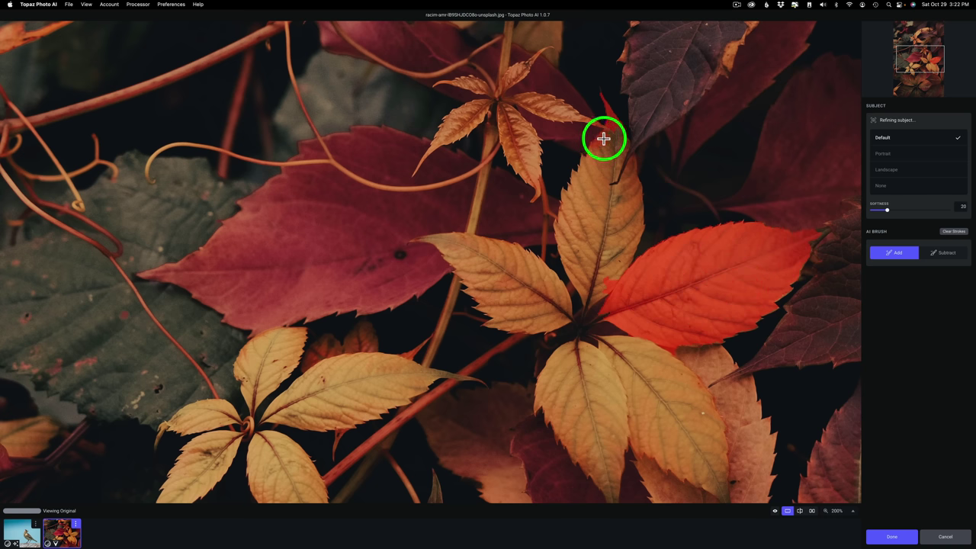
pyautogui.moveTo(603, 138)
pyautogui.mouseDown()
pyautogui.moveTo(562, 239)
pyautogui.moveTo(560, 226)
pyautogui.moveTo(577, 274)
pyautogui.moveTo(594, 290)
pyautogui.moveTo(610, 266)
pyautogui.moveTo(612, 201)
pyautogui.moveTo(584, 244)
pyautogui.moveTo(592, 183)
pyautogui.moveTo(614, 147)
pyautogui.moveTo(623, 145)
pyautogui.moveTo(622, 160)
pyautogui.mouseUp()
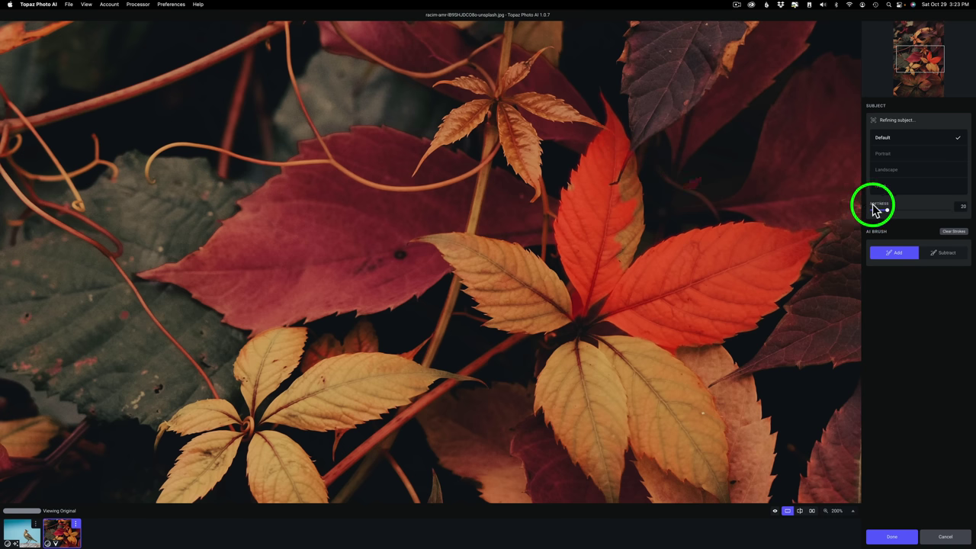
# - Toggle the brush to Subtract and back to Add, then add the top red leaf's tip
pyautogui.click(939, 253)
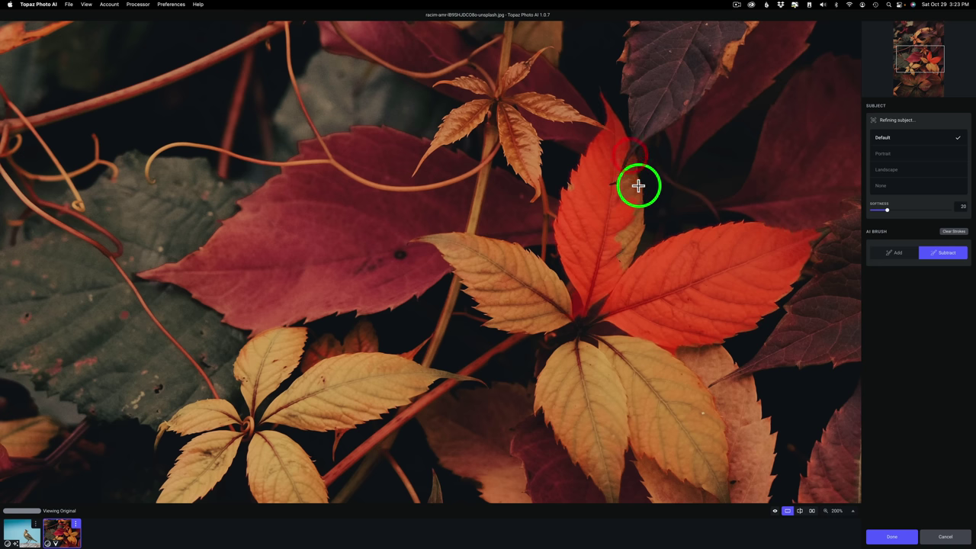
pyautogui.click(899, 256)
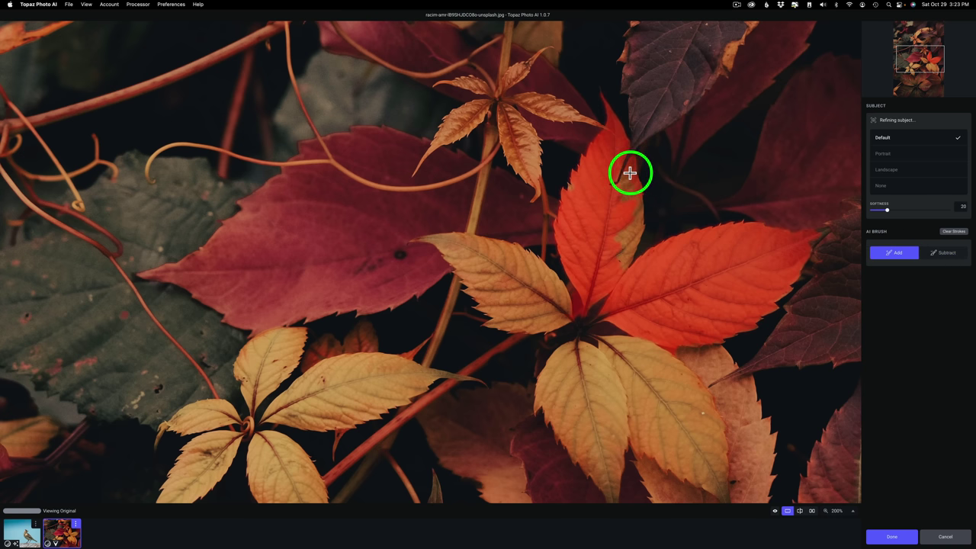
pyautogui.moveTo(629, 174)
pyautogui.mouseDown()
pyautogui.moveTo(633, 226)
pyautogui.moveTo(639, 208)
pyautogui.moveTo(623, 228)
pyautogui.moveTo(622, 257)
pyautogui.mouseUp()
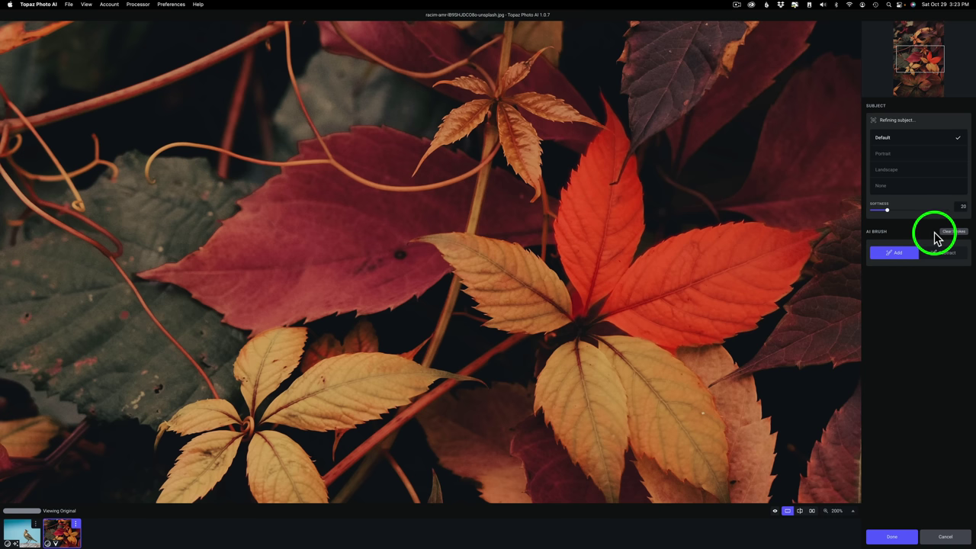
# - With Add reselected, paint the tan leaf and the lower leaf's left edge and middle into the mask
pyautogui.click(943, 253)
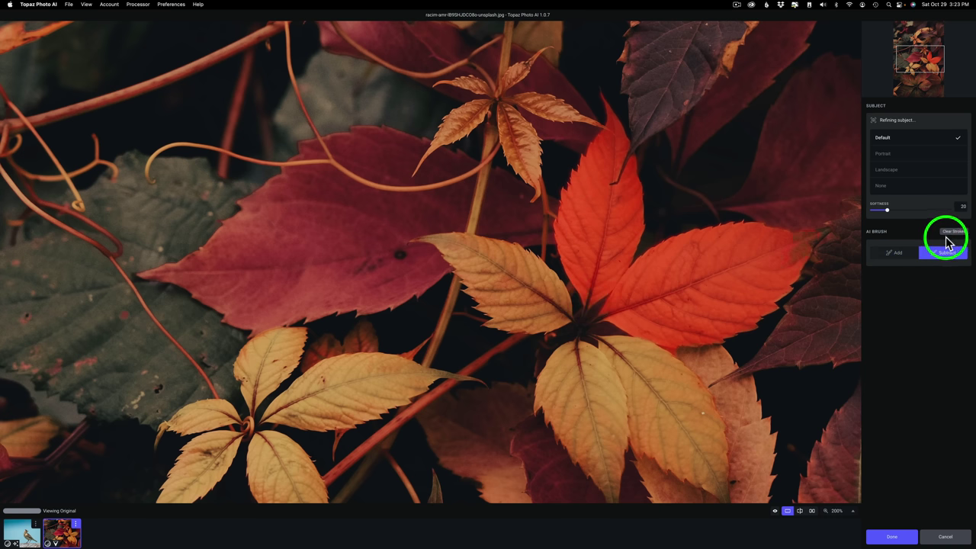
pyautogui.click(884, 252)
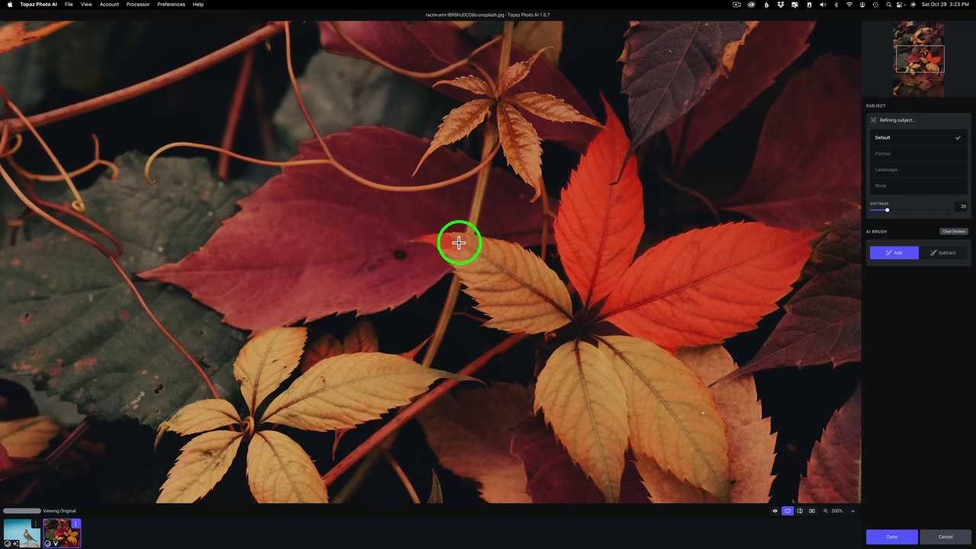
pyautogui.moveTo(458, 243)
pyautogui.mouseDown()
pyautogui.moveTo(534, 270)
pyautogui.moveTo(551, 299)
pyautogui.moveTo(545, 317)
pyautogui.moveTo(558, 325)
pyautogui.moveTo(506, 318)
pyautogui.moveTo(517, 326)
pyautogui.moveTo(488, 306)
pyautogui.moveTo(471, 257)
pyautogui.moveTo(526, 281)
pyautogui.moveTo(512, 290)
pyautogui.moveTo(570, 352)
pyautogui.moveTo(539, 396)
pyautogui.moveTo(609, 485)
pyautogui.mouseUp()
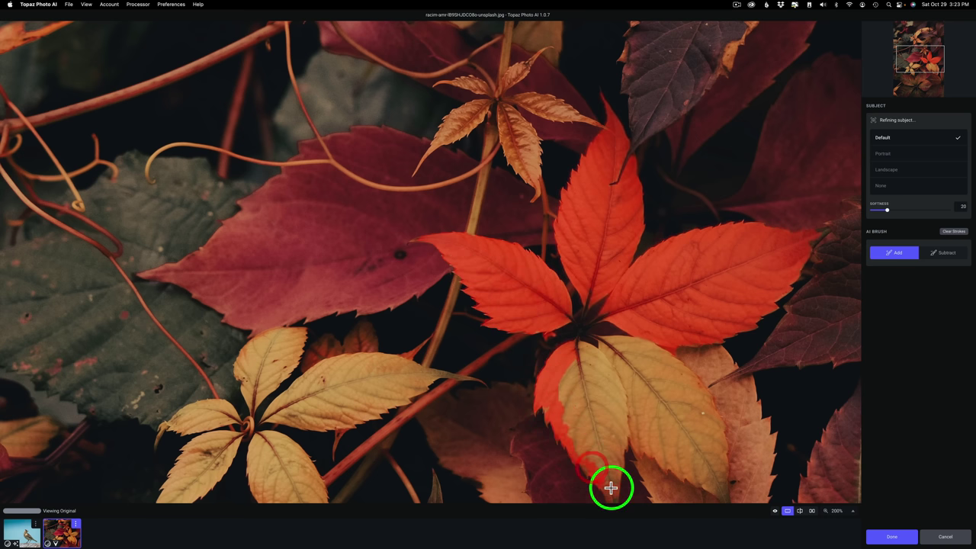
pyautogui.moveTo(610, 355); pyautogui.dragTo(609, 267)
pyautogui.moveTo(612, 420)
pyautogui.mouseDown()
pyautogui.moveTo(623, 355)
pyautogui.moveTo(596, 270)
pyautogui.moveTo(573, 277)
pyautogui.moveTo(584, 356)
pyautogui.moveTo(590, 312)
pyautogui.moveTo(629, 278)
pyautogui.mouseUp()
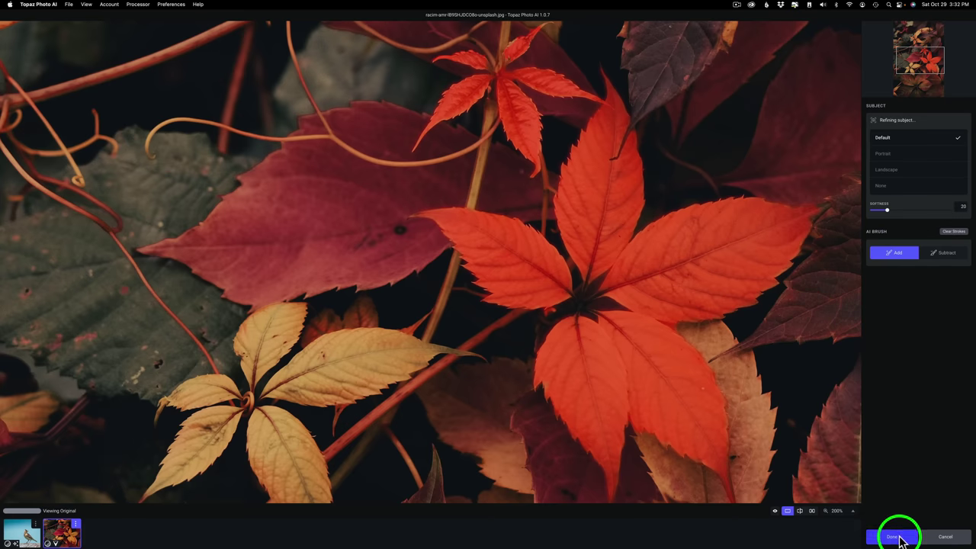
# - Accept the refined subject mask and fit the whole leaves photo in the view
pyautogui.click(901, 538)
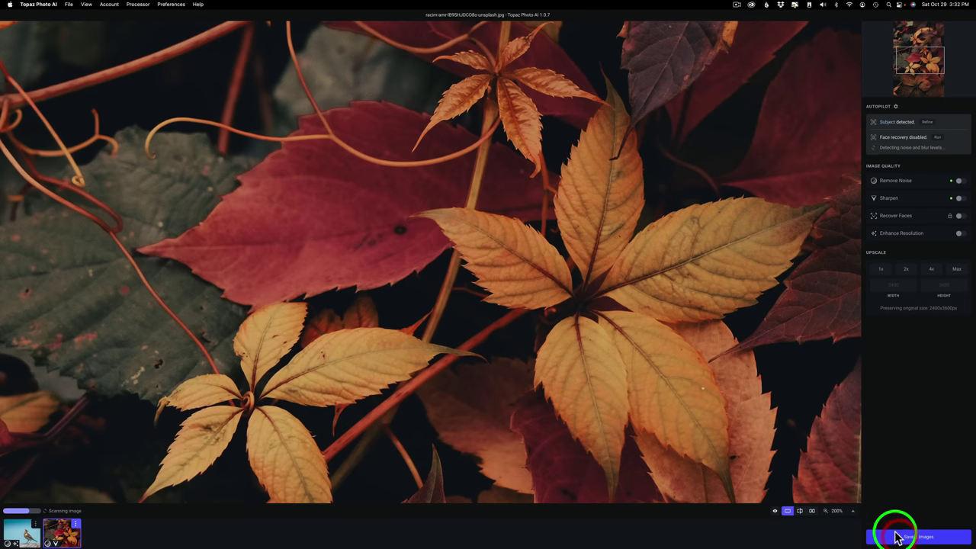
pyautogui.click(852, 512)
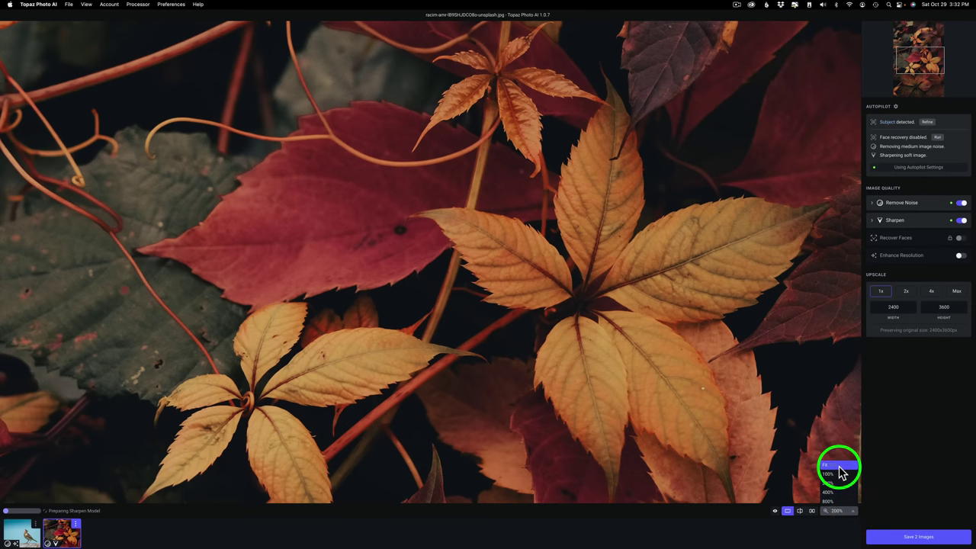
pyautogui.click(839, 467)
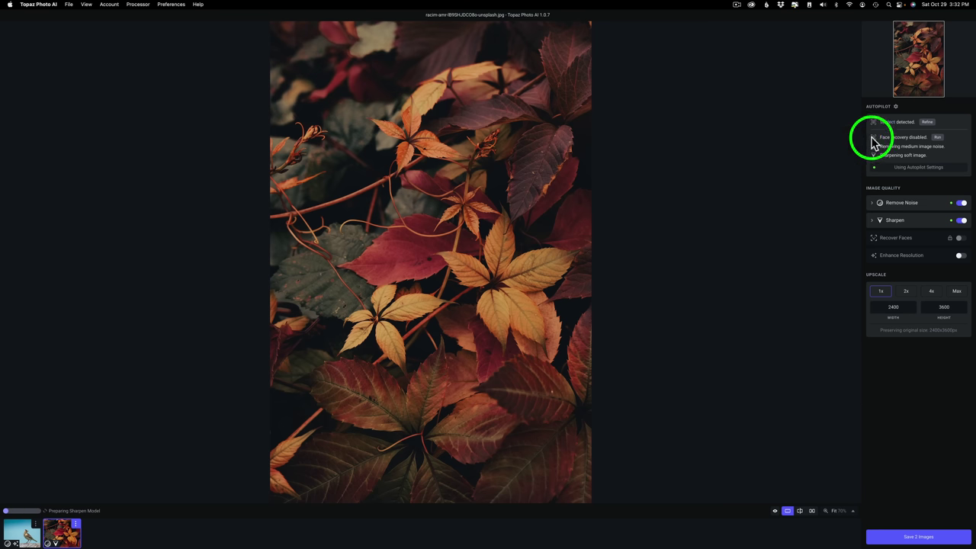
pyautogui.moveTo(890, 126)
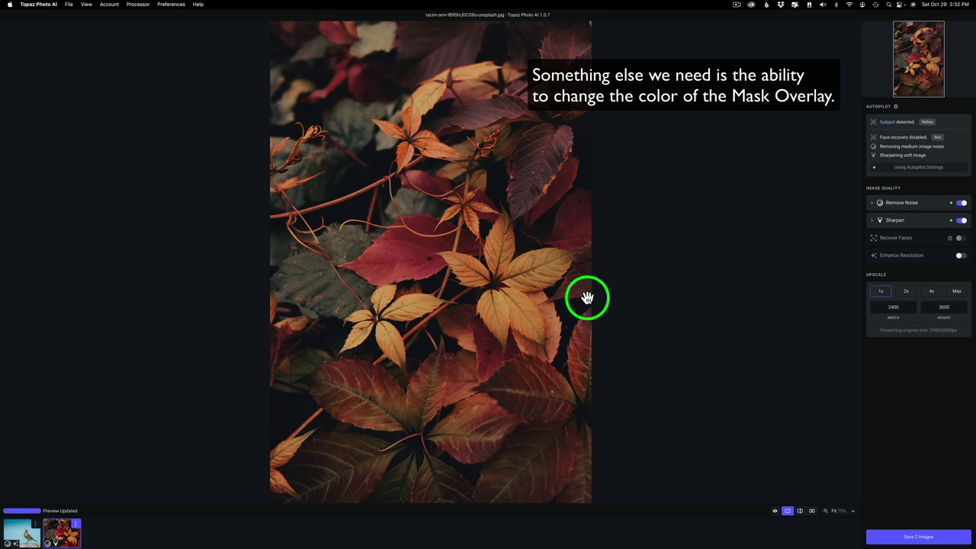
# - Raise Sharpen Clarity to 65, keeping strength at 31
pyautogui.click(909, 222)
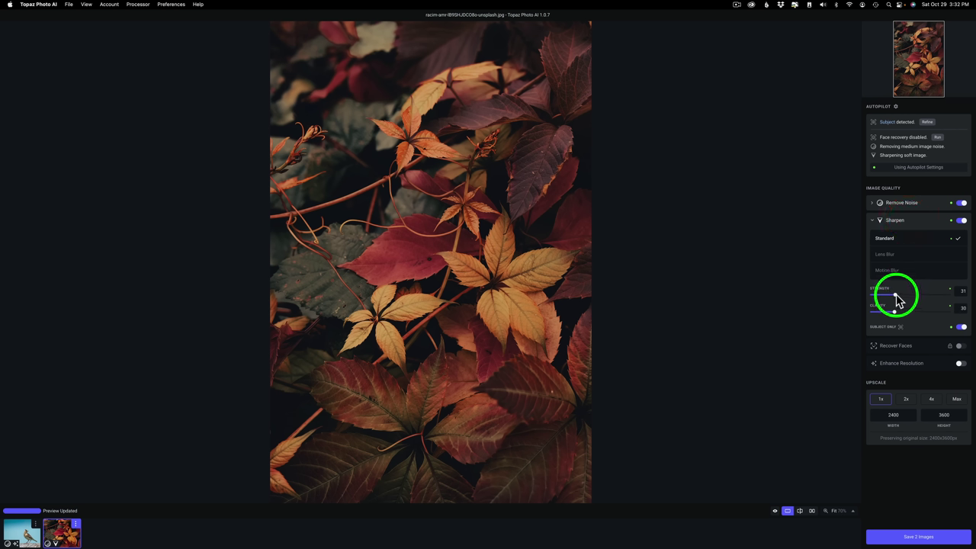
pyautogui.moveTo(895, 315); pyautogui.dragTo(920, 316)
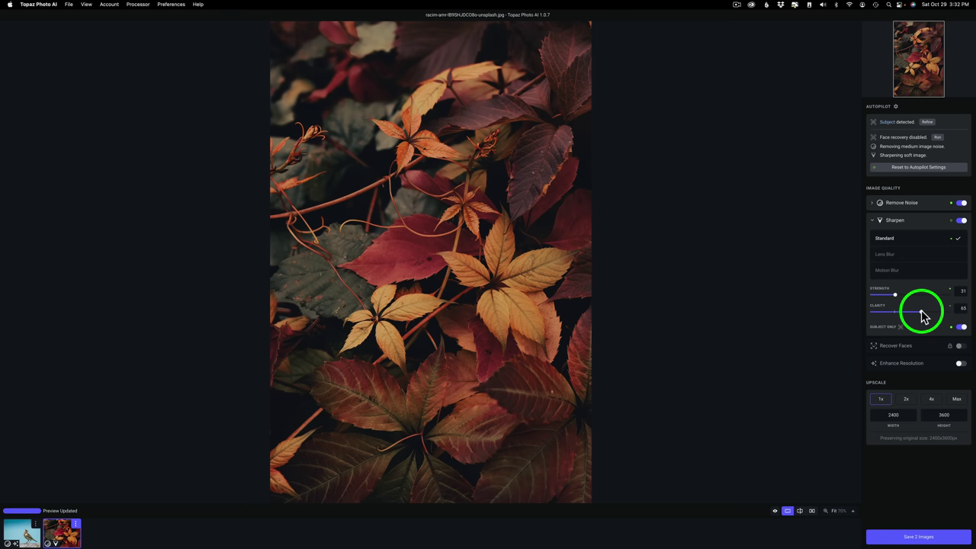
# - Zoom to 100% and show a before/after split view, sweeping the divider right and back to centre
pyautogui.click(852, 511)
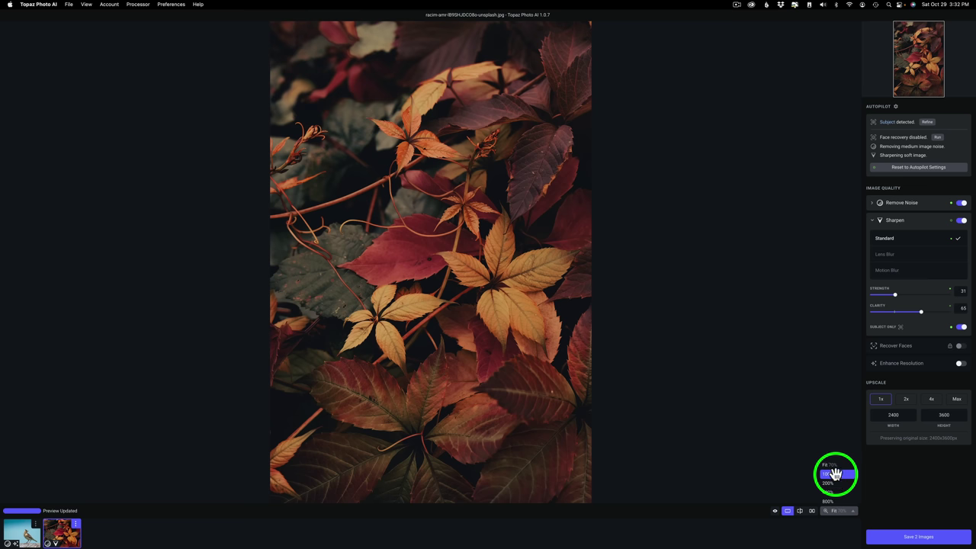
pyautogui.click(835, 474)
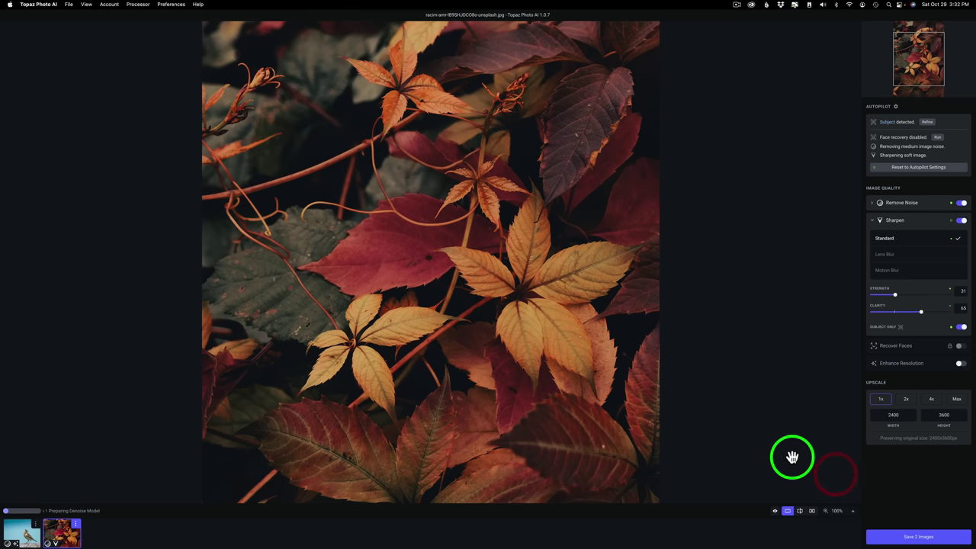
pyautogui.click(800, 511)
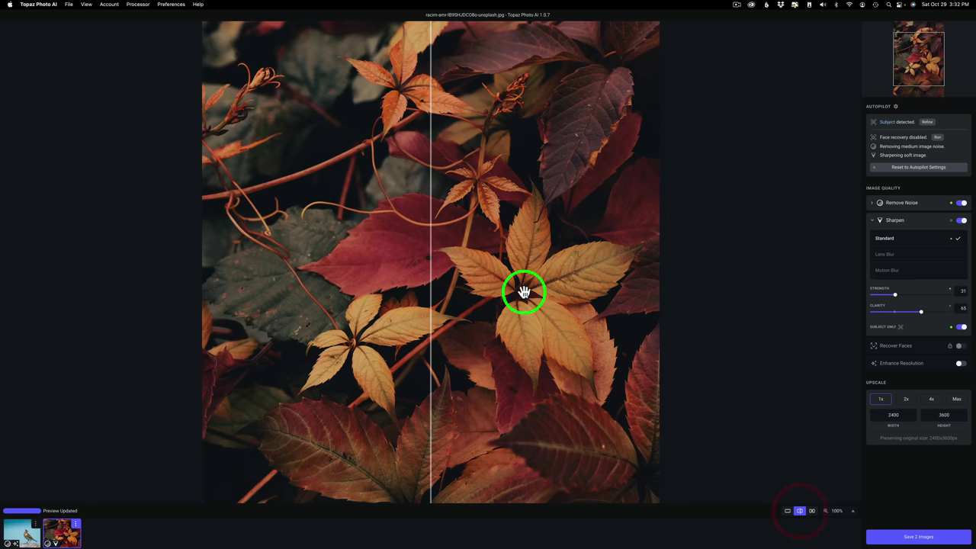
pyautogui.moveTo(431, 256); pyautogui.dragTo(649, 256)
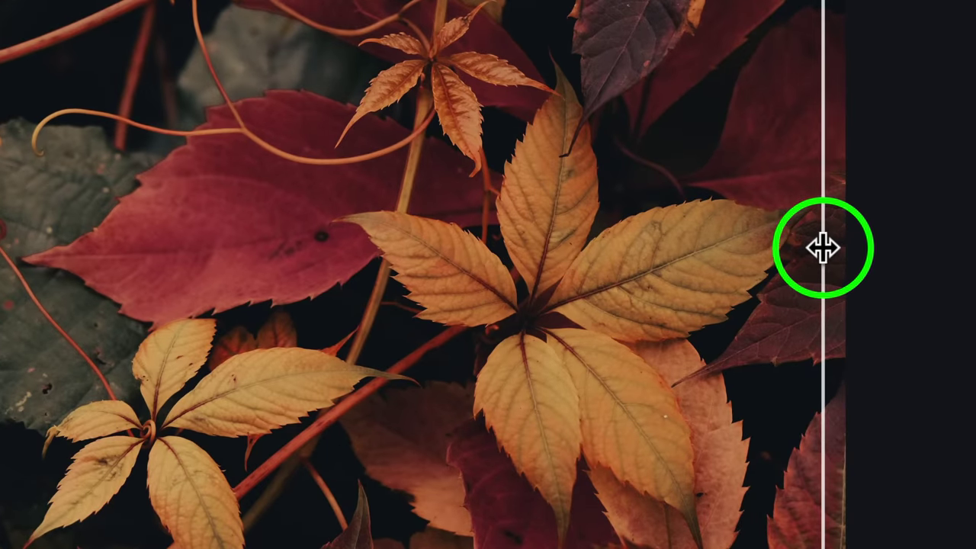
pyautogui.moveTo(823, 247); pyautogui.dragTo(292, 218)
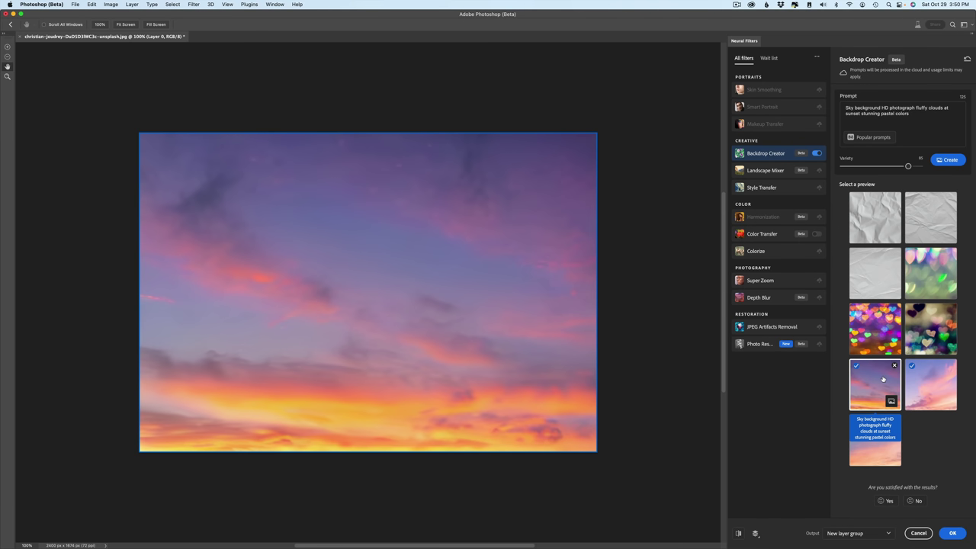
# - Preview the crumpled-paper backdrop, then switch to the colourful bokeh-hearts backdrop
pyautogui.click(864, 211)
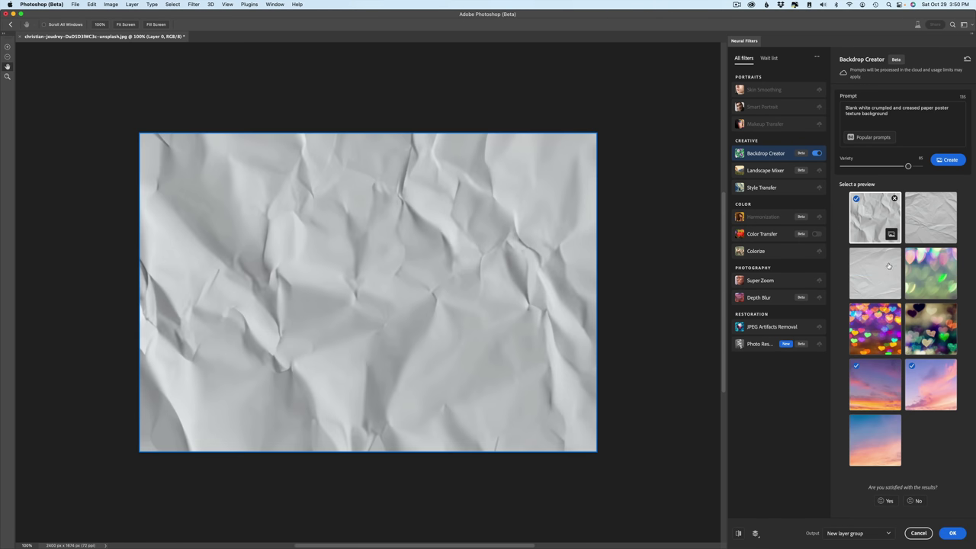
pyautogui.click(924, 333)
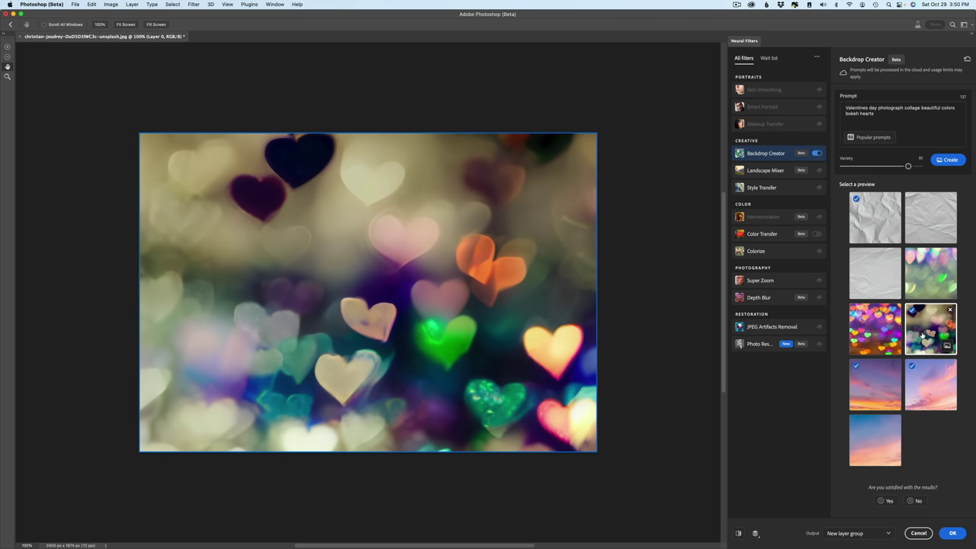